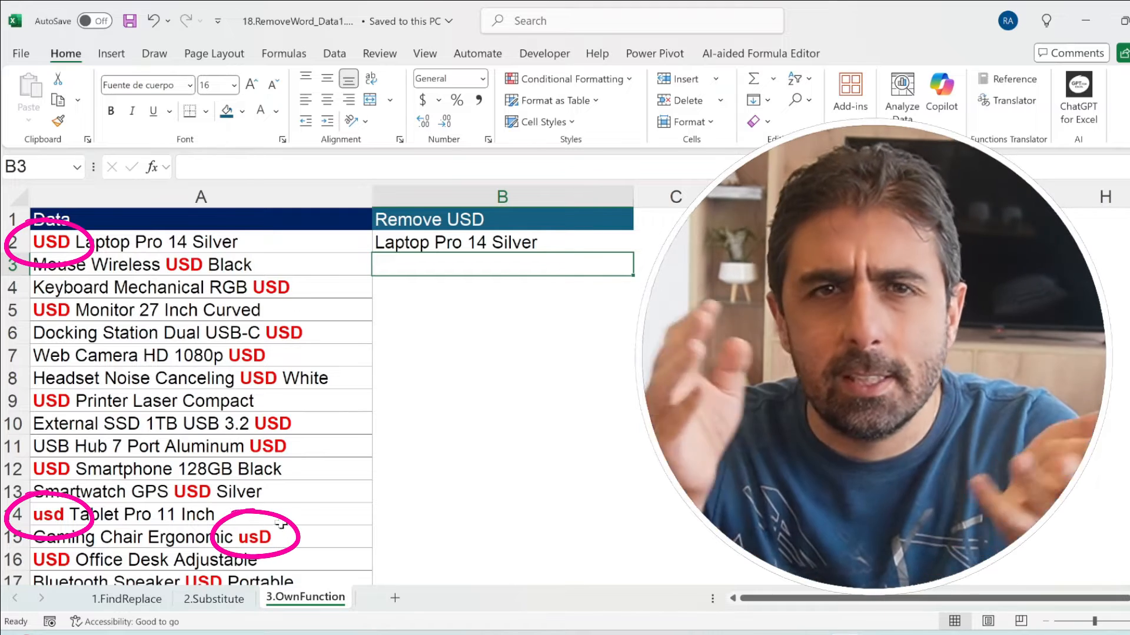
Step: Fill the =RemoveWord(A2,"USD") formula from B2 down the Remove USD column
left_click(621, 247)
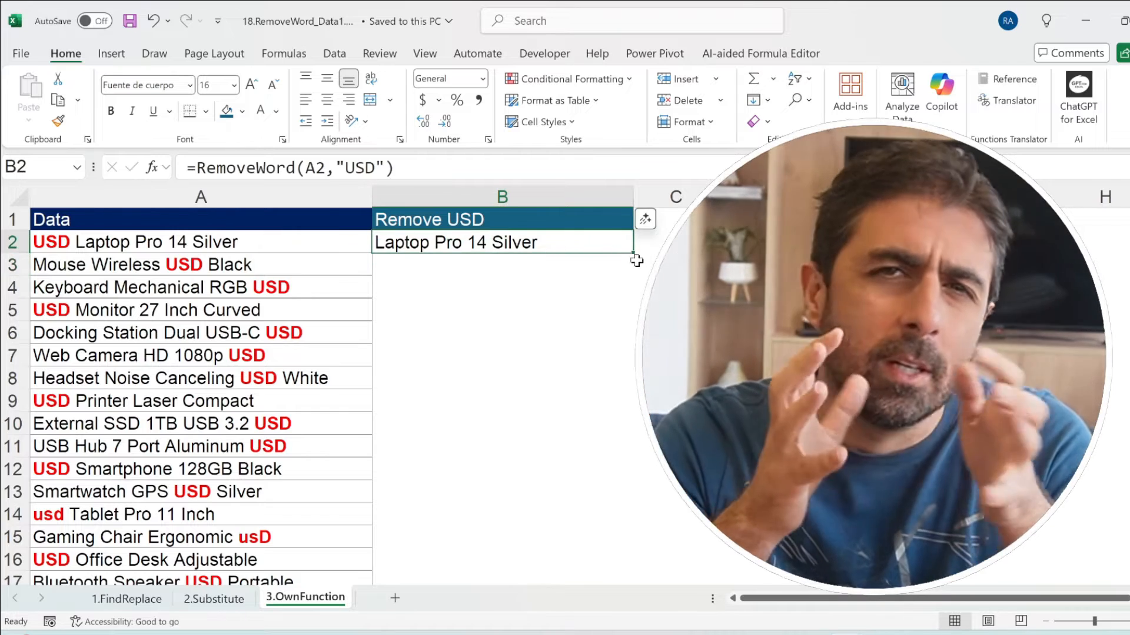
left_click(638, 261)
left_click(624, 246)
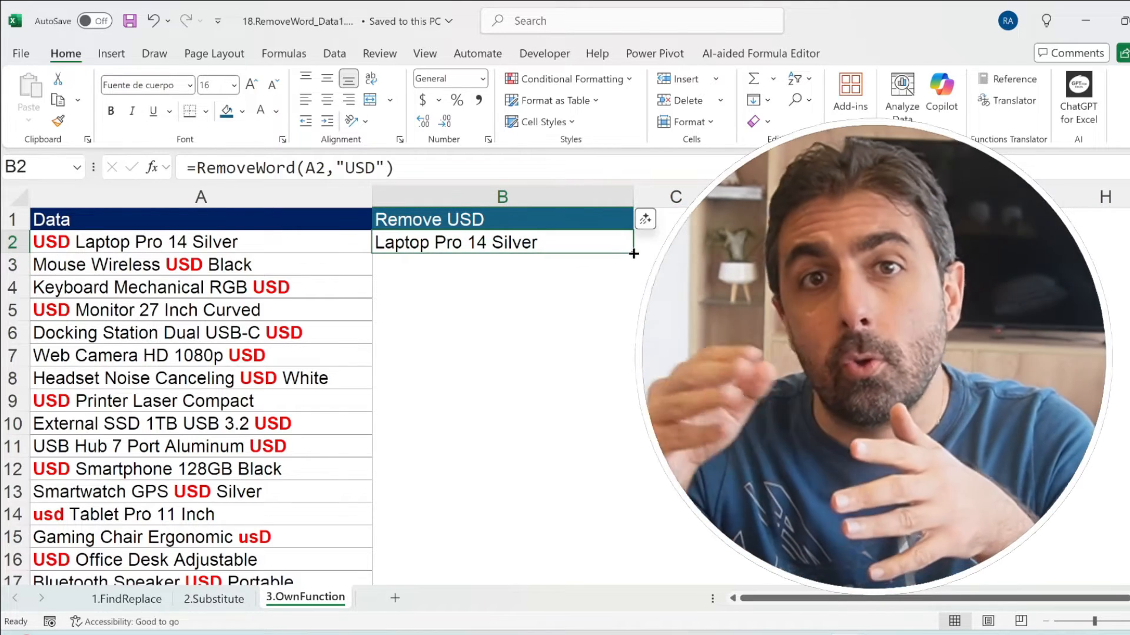
double_click(632, 253)
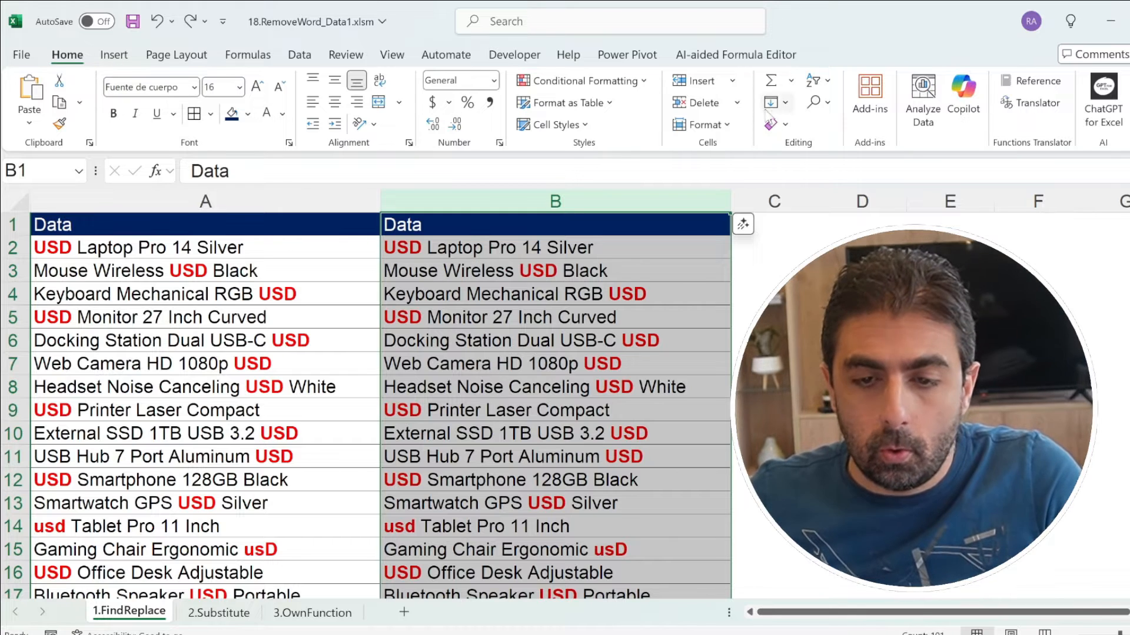
Step: Replace every "USD" in column B with nothing, and undo that replacement
left_click(826, 103)
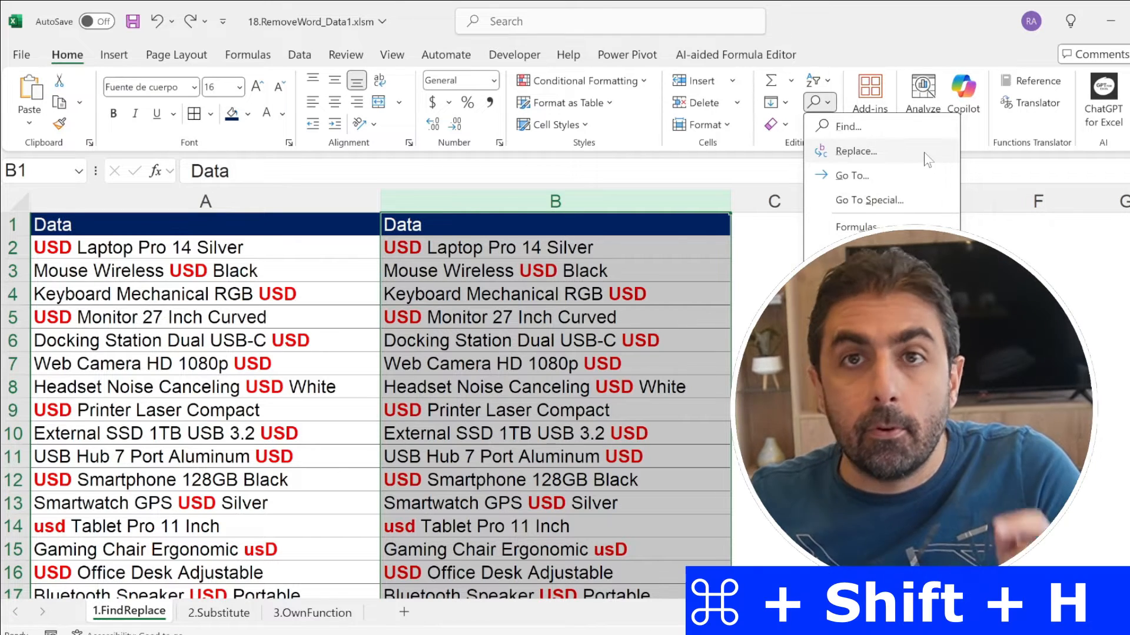
left_click(898, 155)
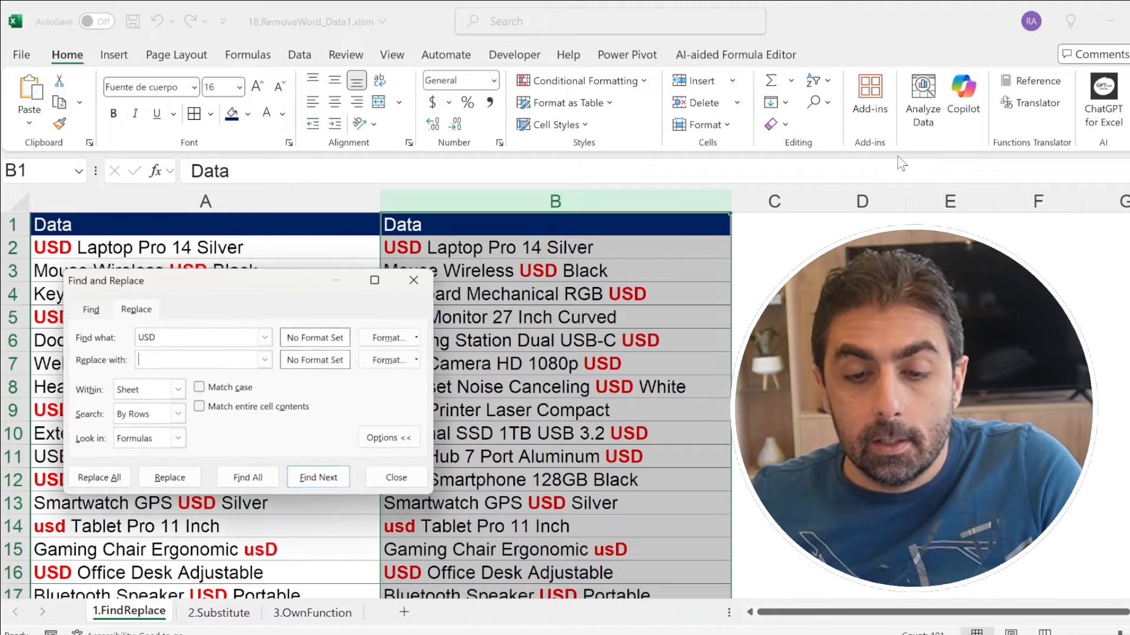
double_click(145, 337)
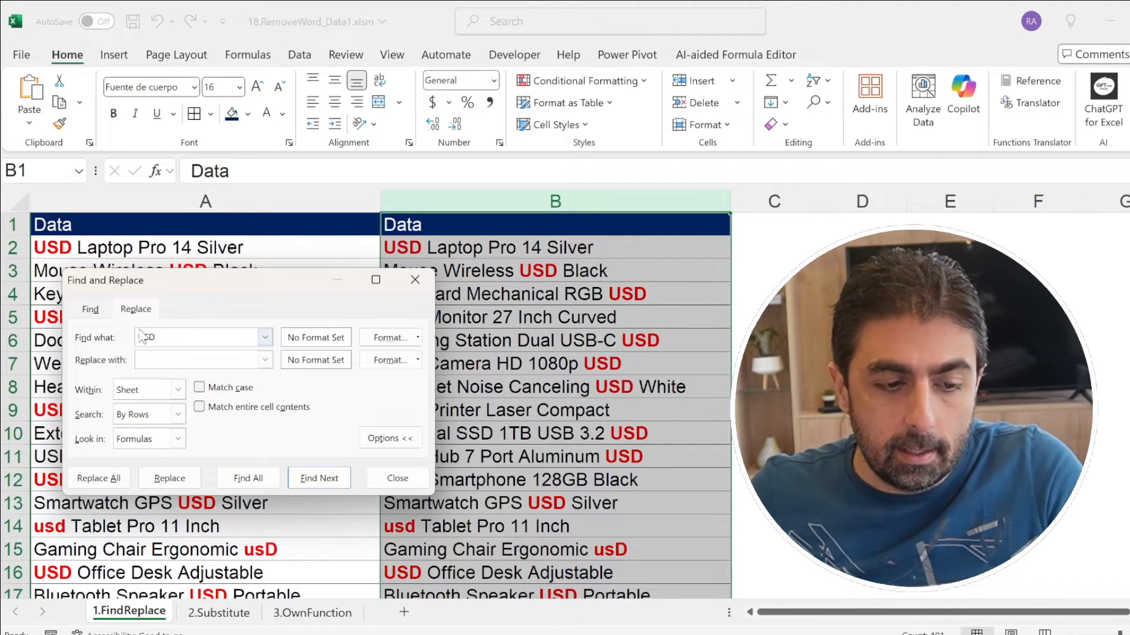
left_click(166, 364)
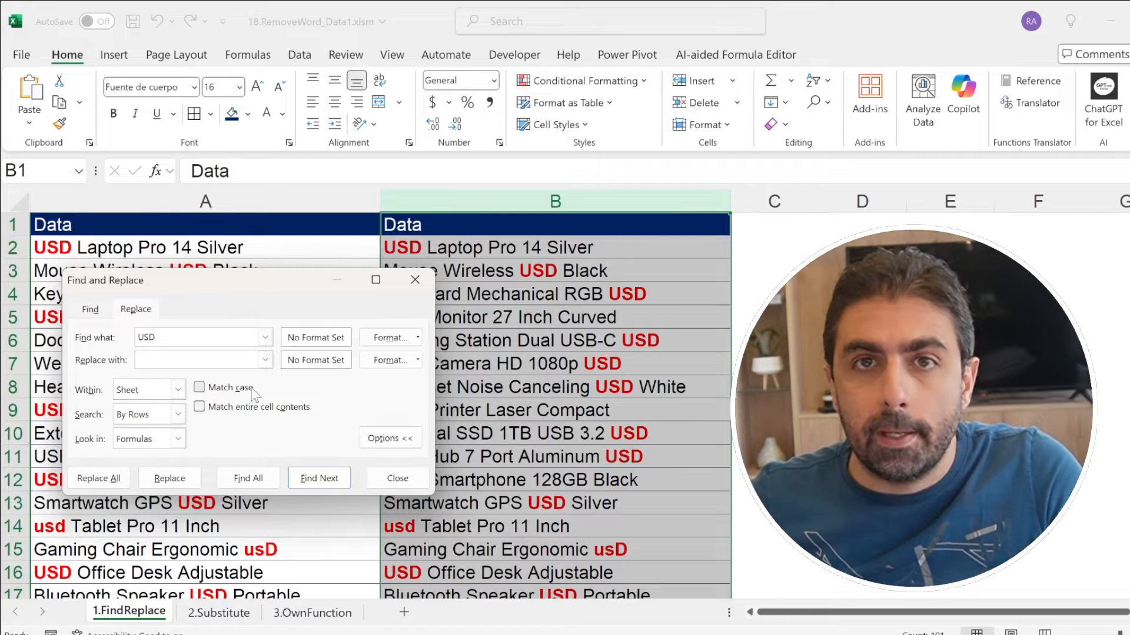
left_click(94, 486)
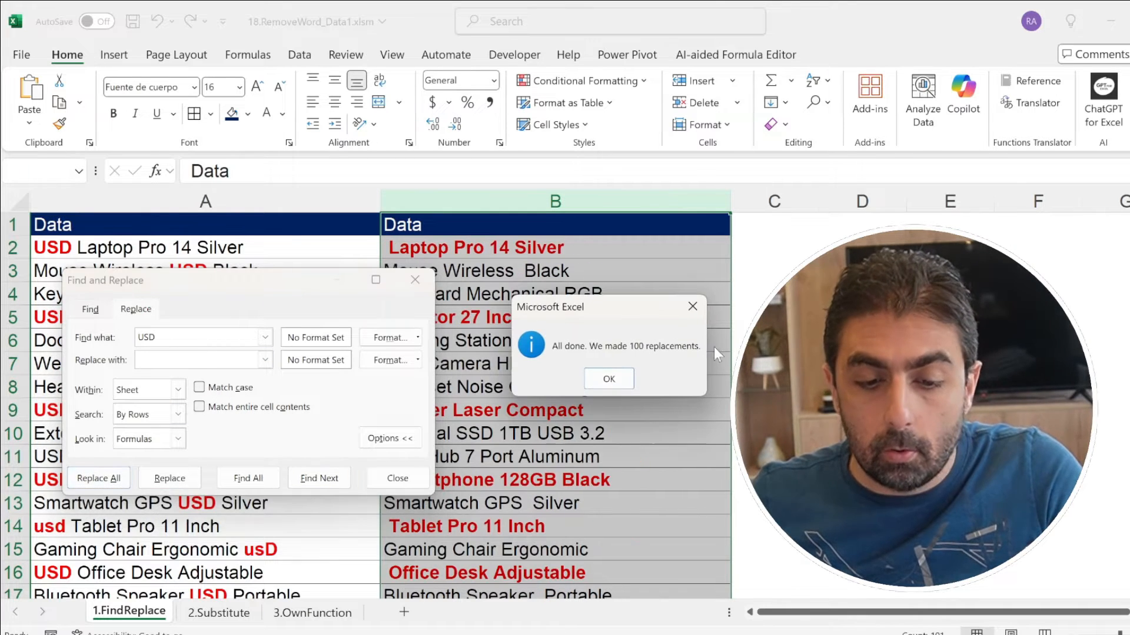
left_click(606, 380)
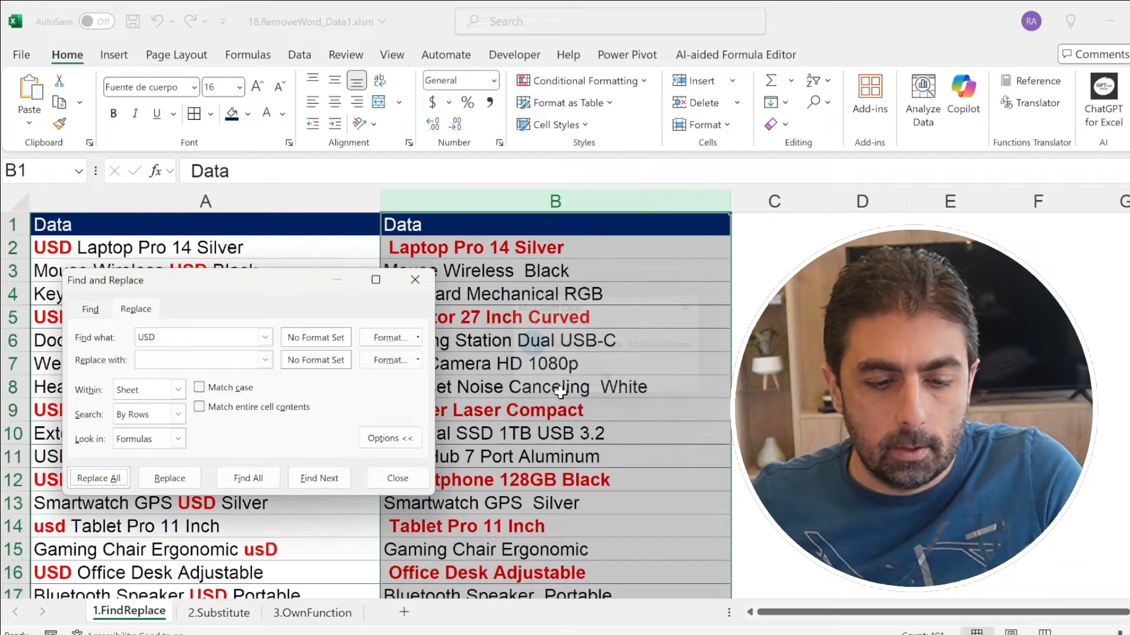
left_click(397, 478)
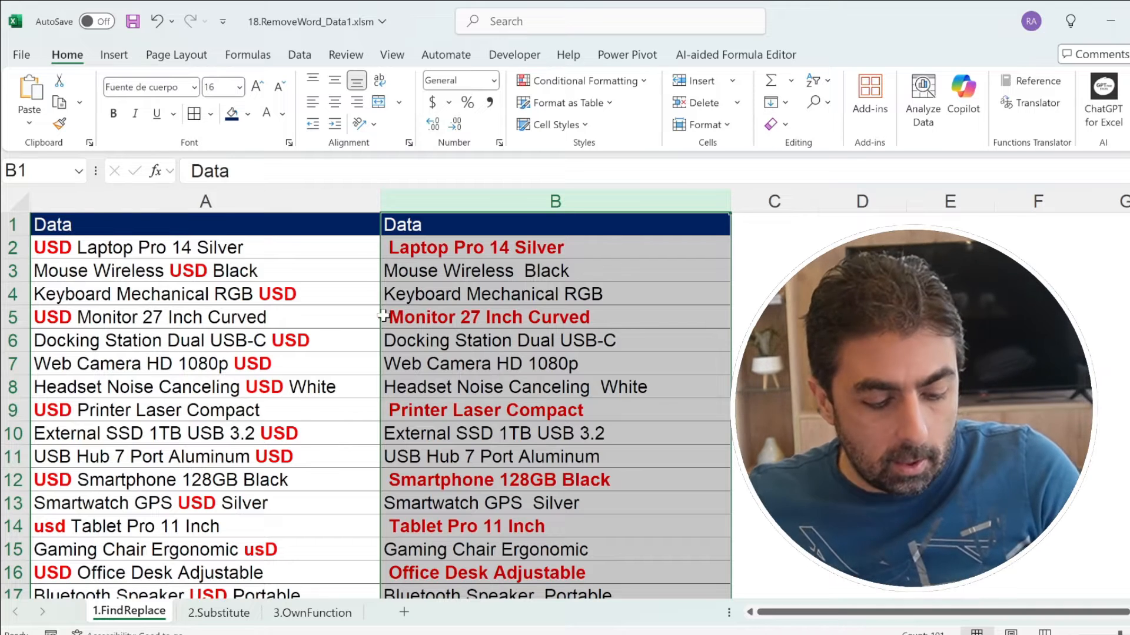
key("ctrl+z")
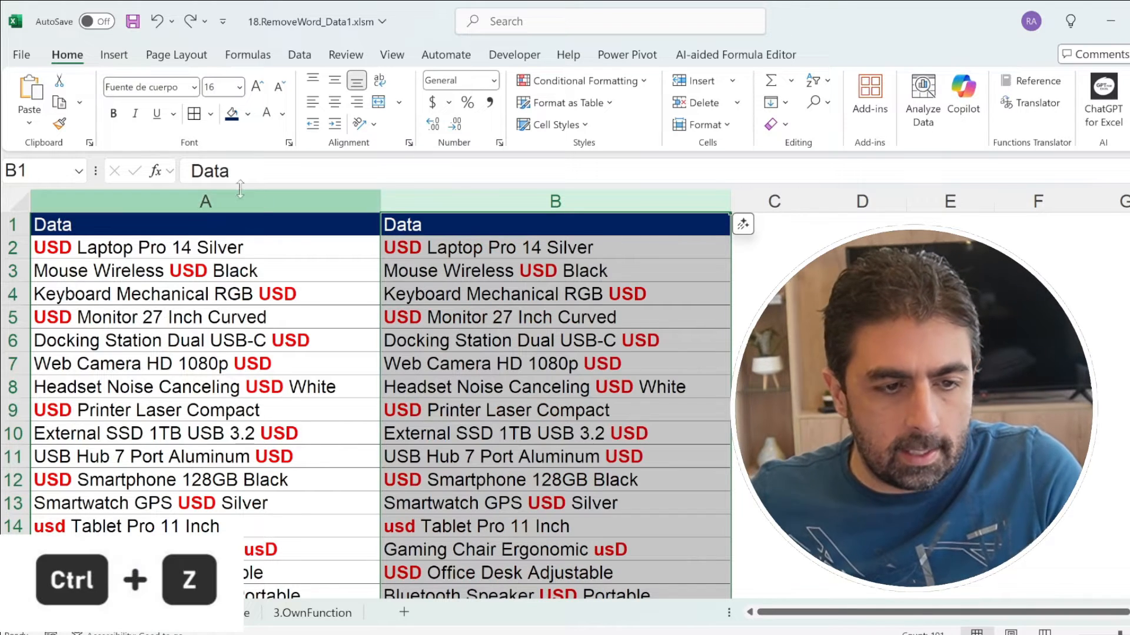
Step: Replace all occurrences of "USD" preceded by a space in column B with nothing
key("ctrl+h")
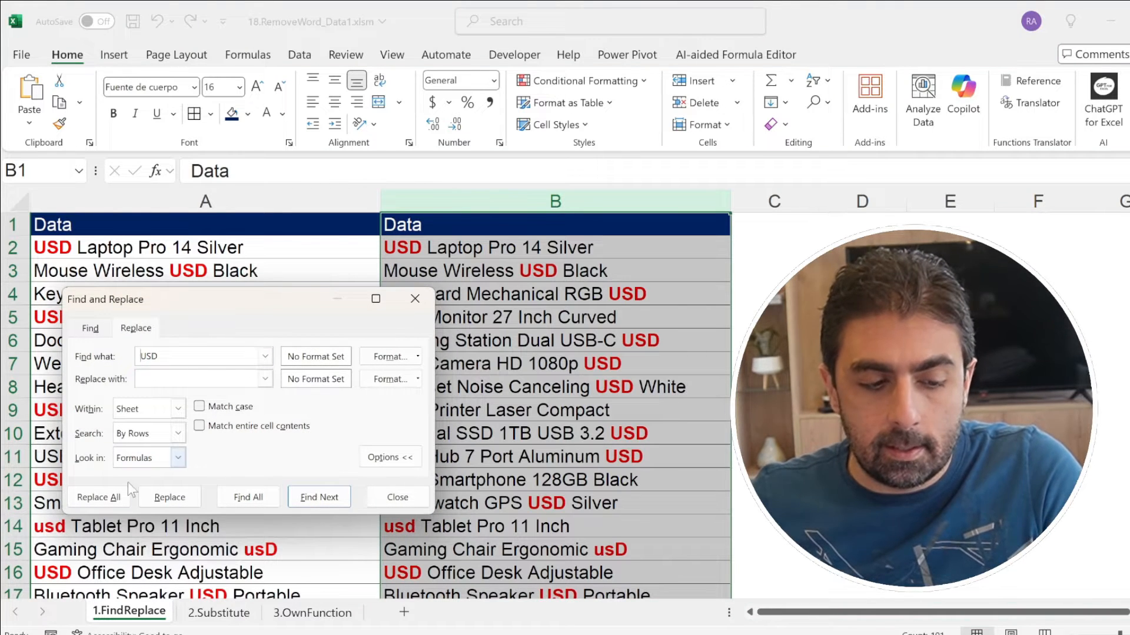
left_click(97, 499)
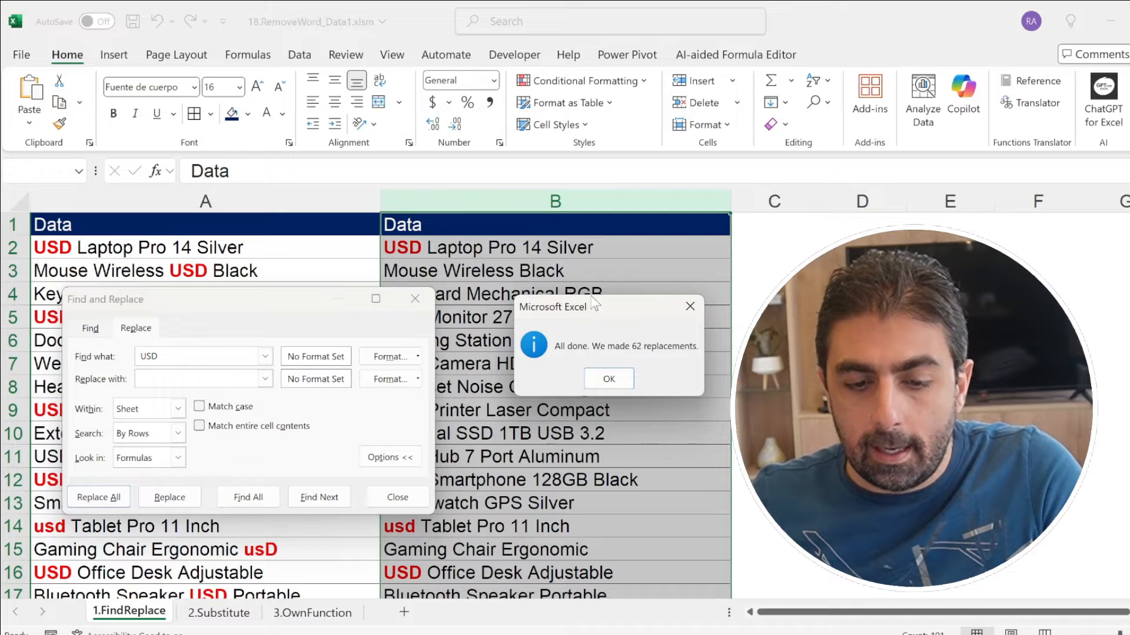
left_click(609, 379)
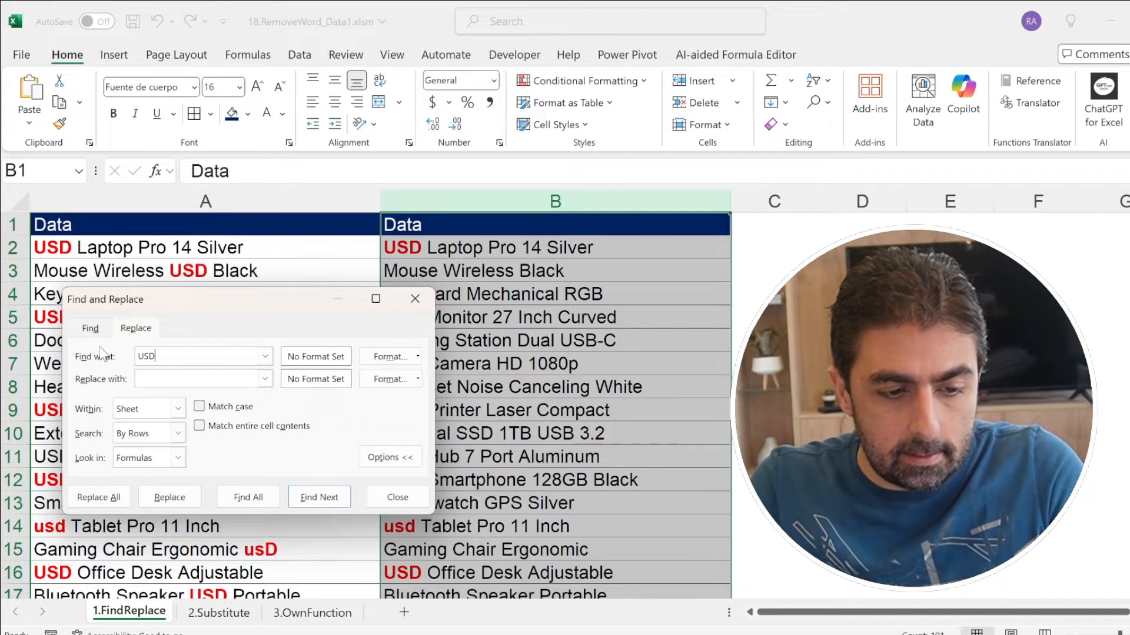
Step: Replace all remaining "USD" followed by a space in column B with nothing and close Find and Replace
left_click(99, 497)
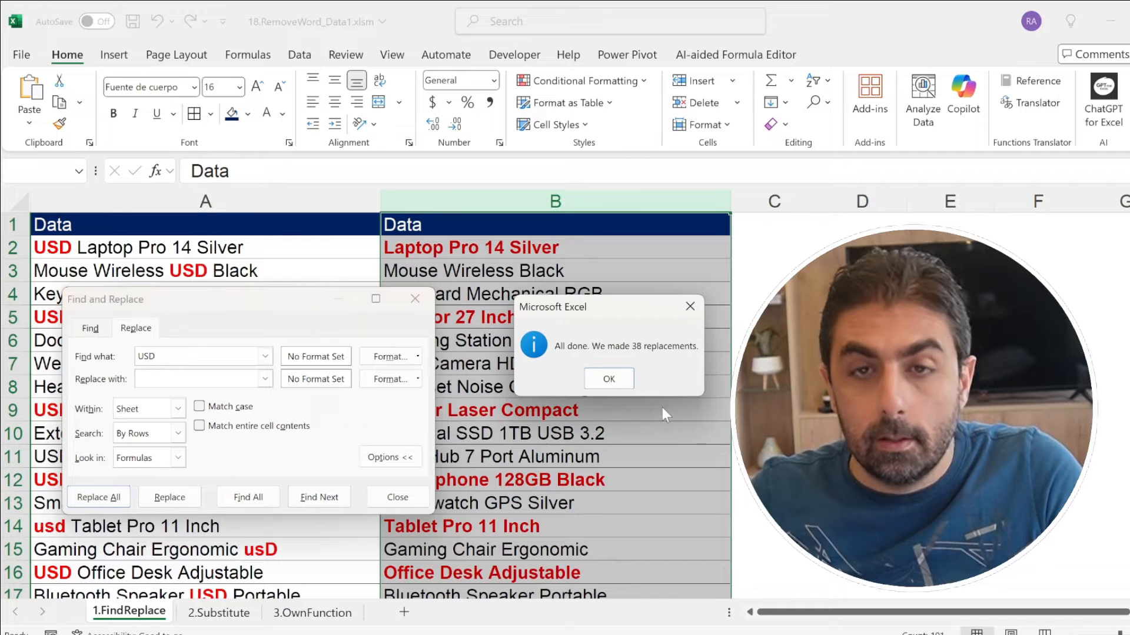
left_click(619, 381)
left_click(397, 497)
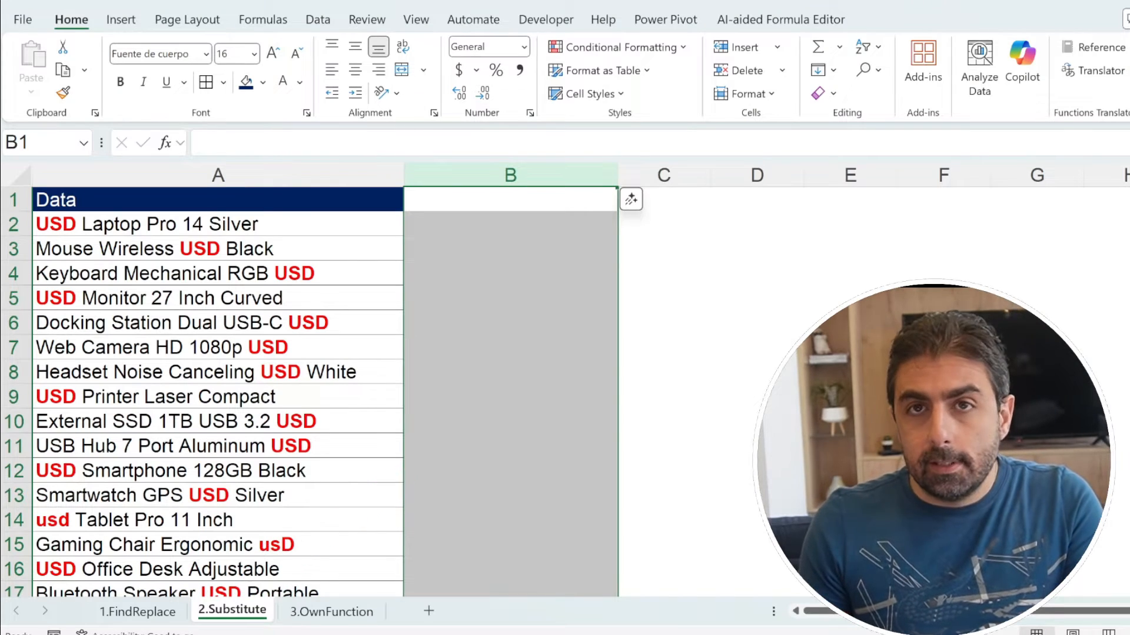
Step: Build a SUBSTITUTE formula in B2 with A2 as the text, "USD" as the old text and "" as the new text
left_click(448, 224)
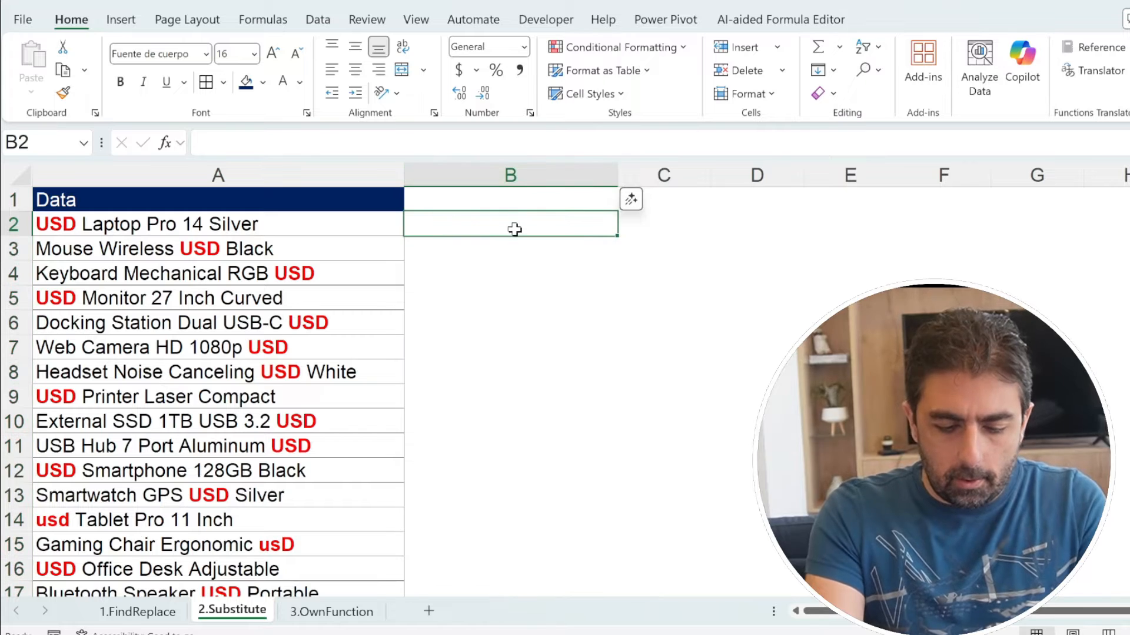
type("=sub")
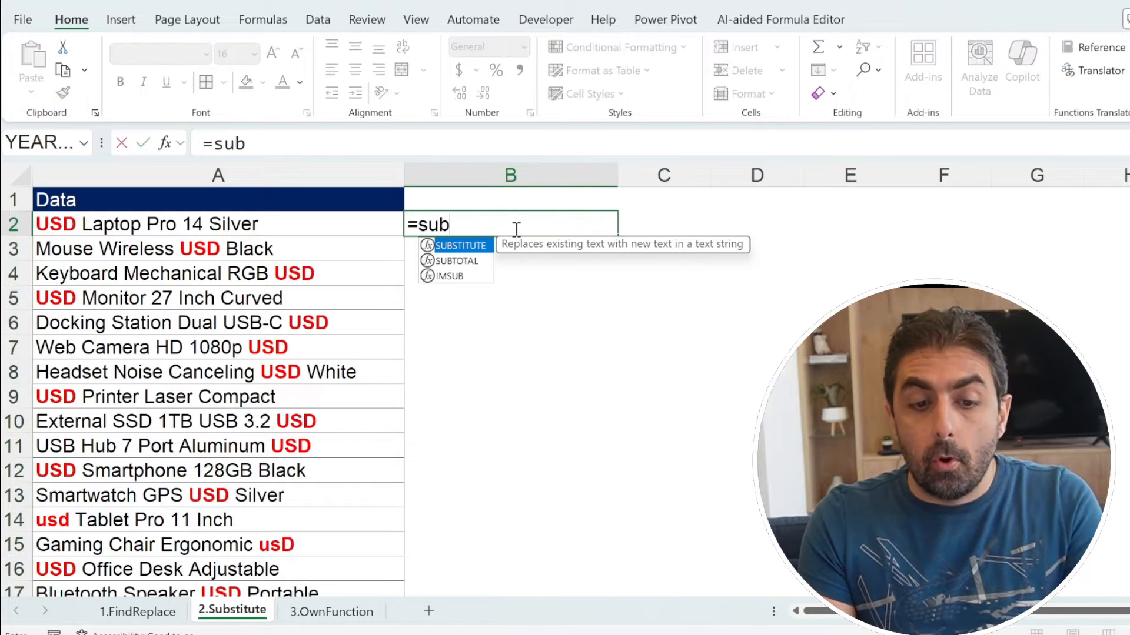
key("Tab")
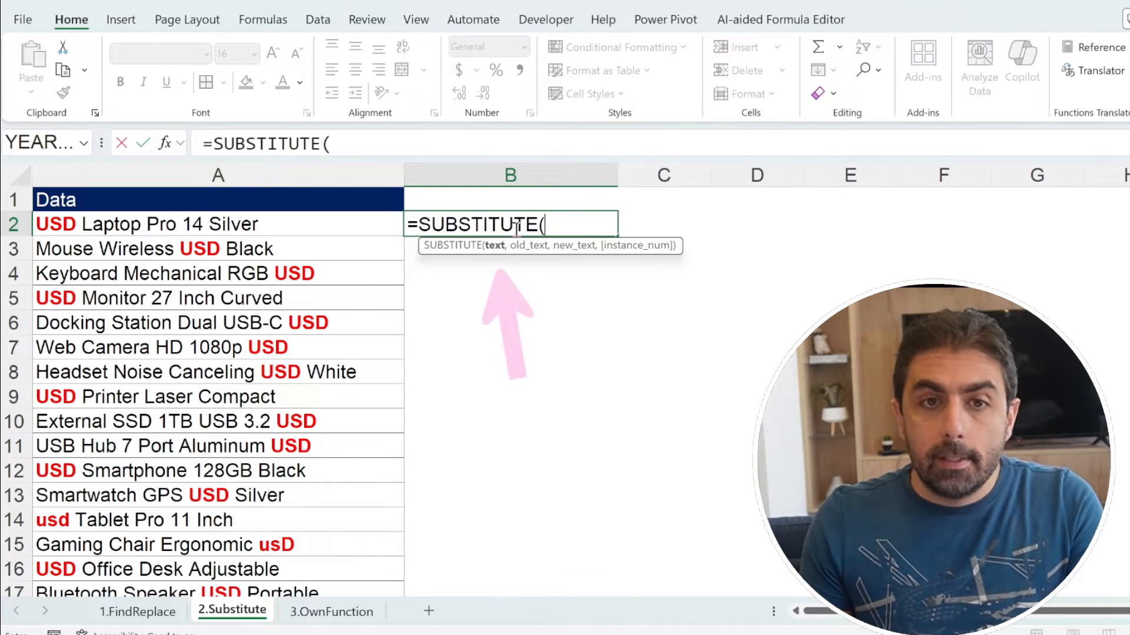
left_click(235, 223)
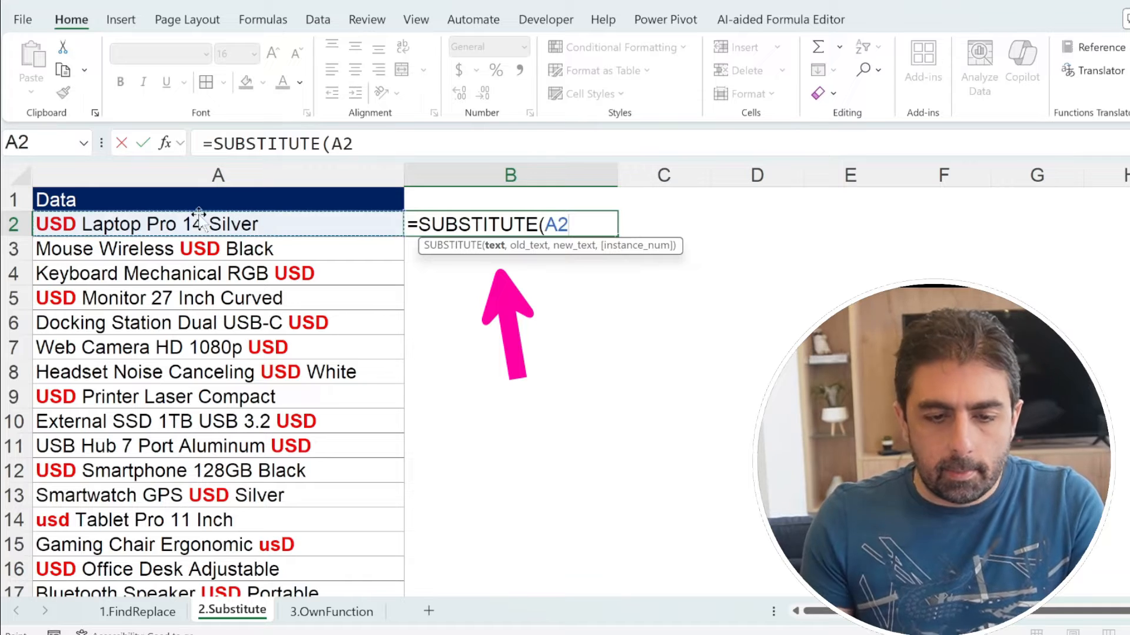
type(",")
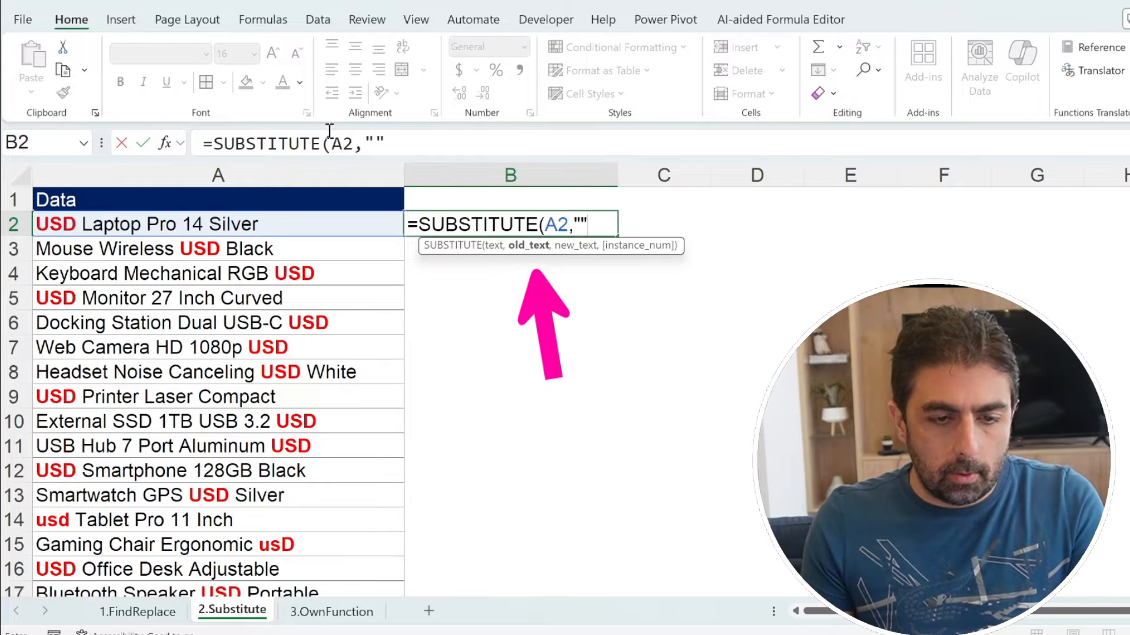
type("\"\"")
left_click(375, 143)
type("USD\",")
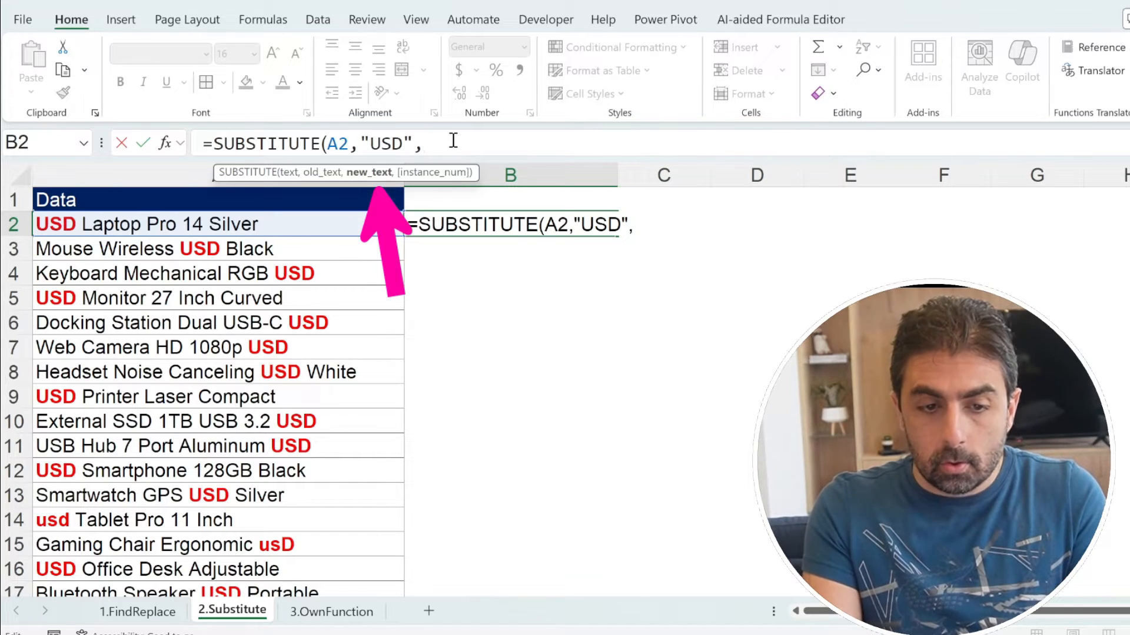
type("\"\",1")
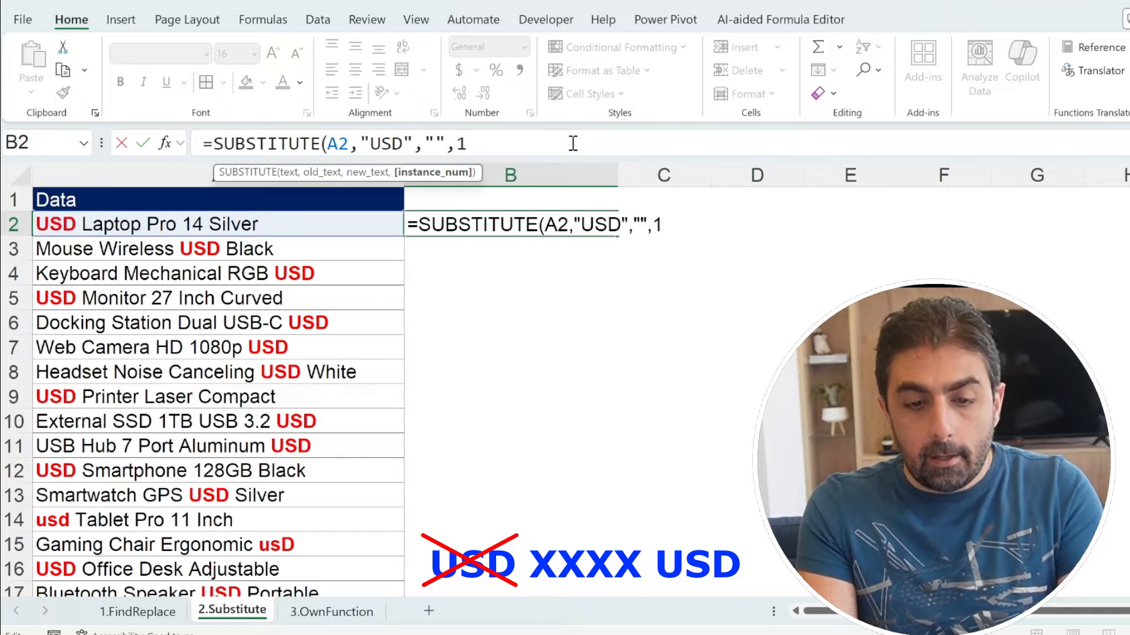
Step: Try instance numbers 1 and 2 in the B2 formula, but commit it without that argument as =SUBSTITUTE(A2,"USD","")
key("BackSpace")
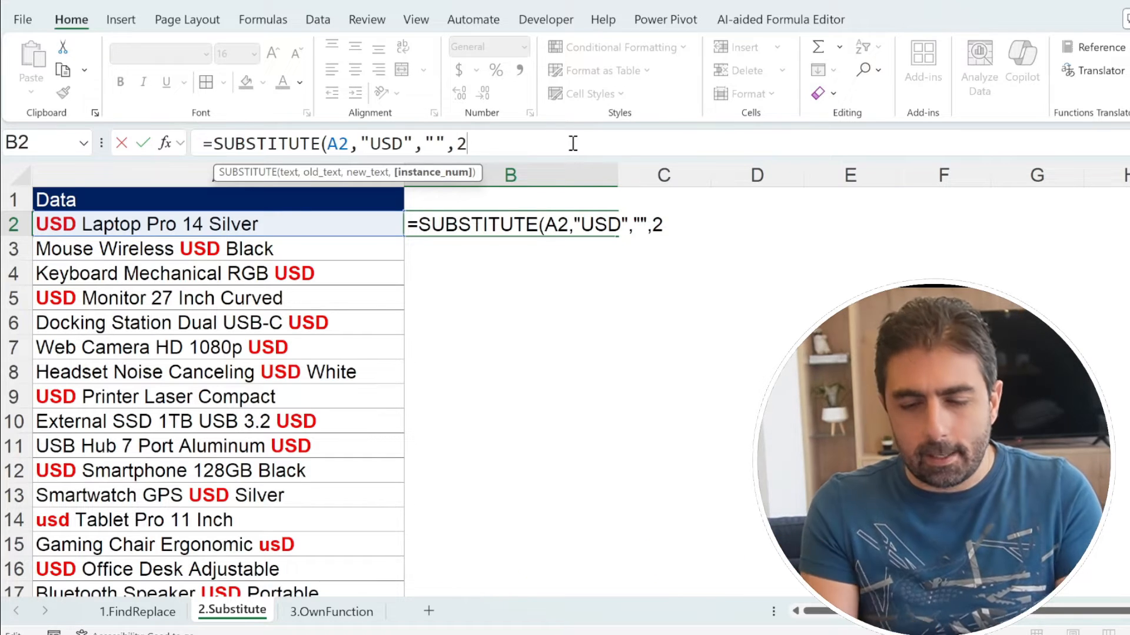
key("BackSpace")
key("BackSpace")
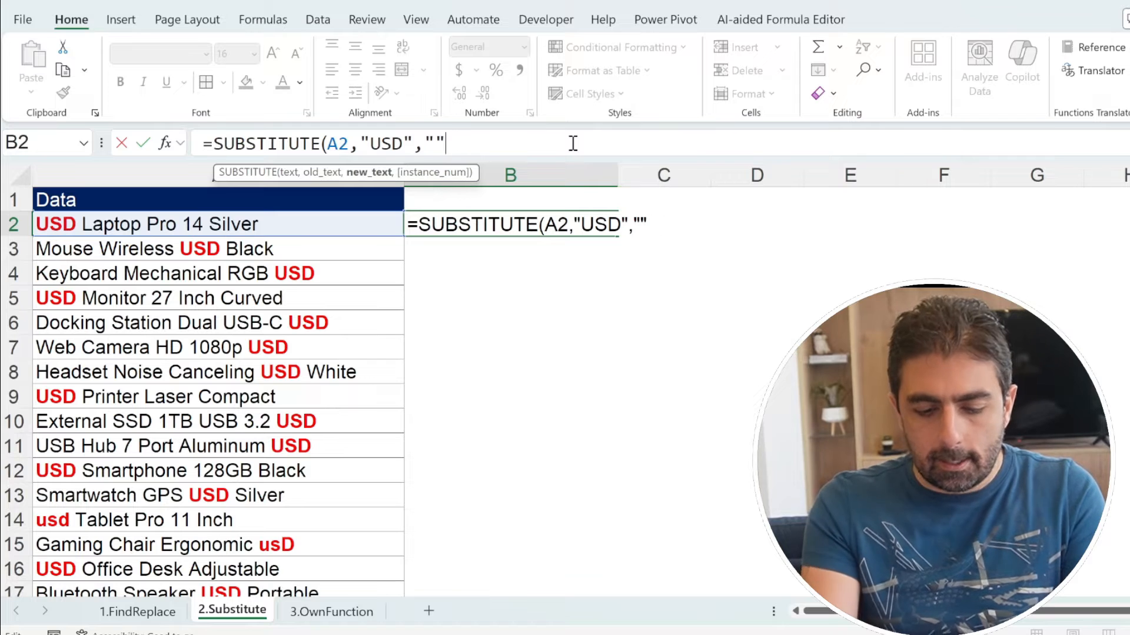
type(")")
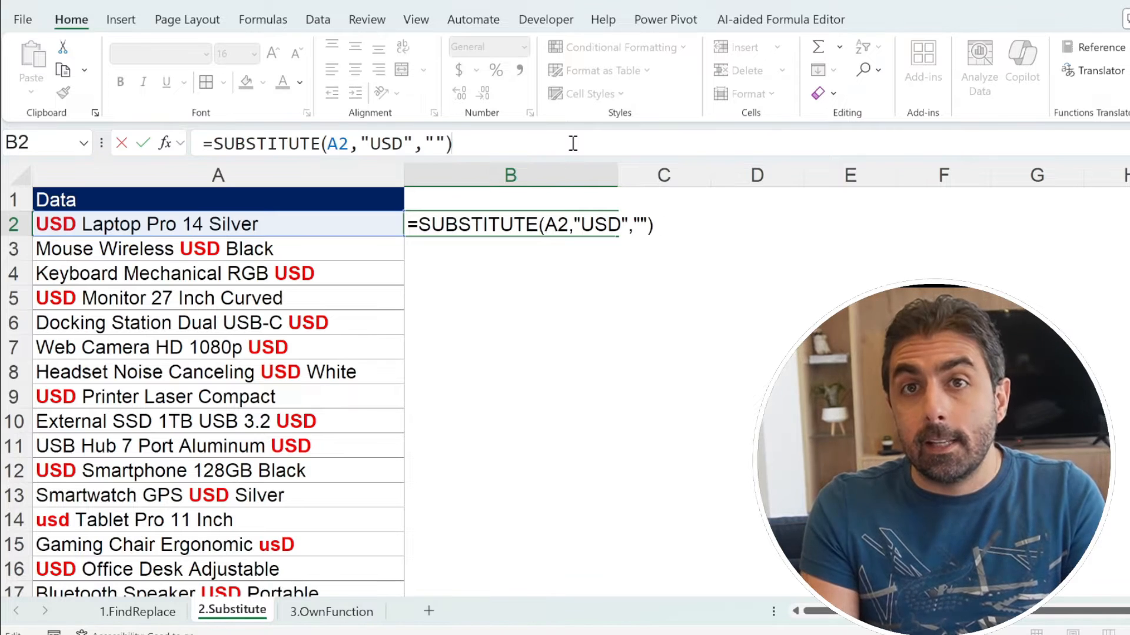
key("Return")
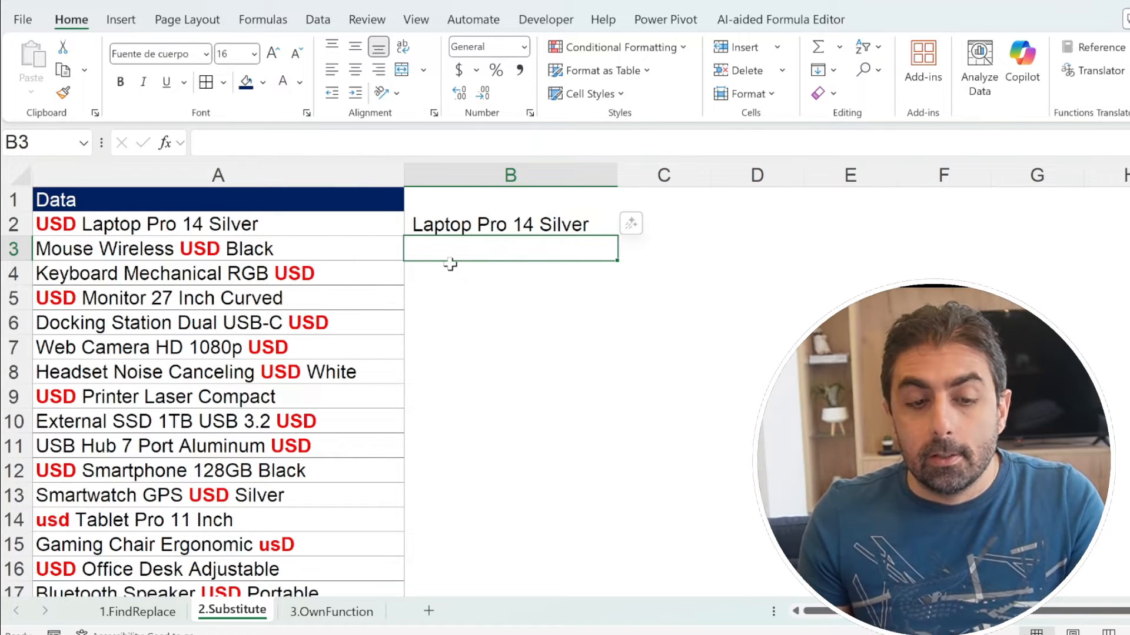
Step: Wrap the B2 formula in TRIM to give =TRIM(SUBSTITUTE(A2,"USD",""))
left_click(474, 224)
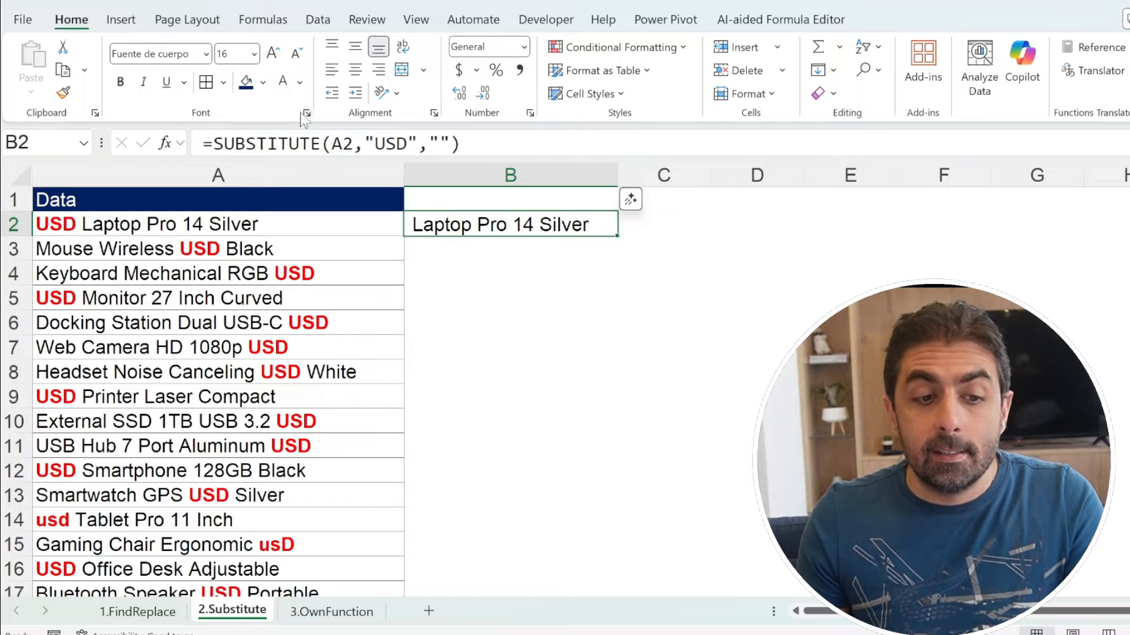
left_click(213, 139)
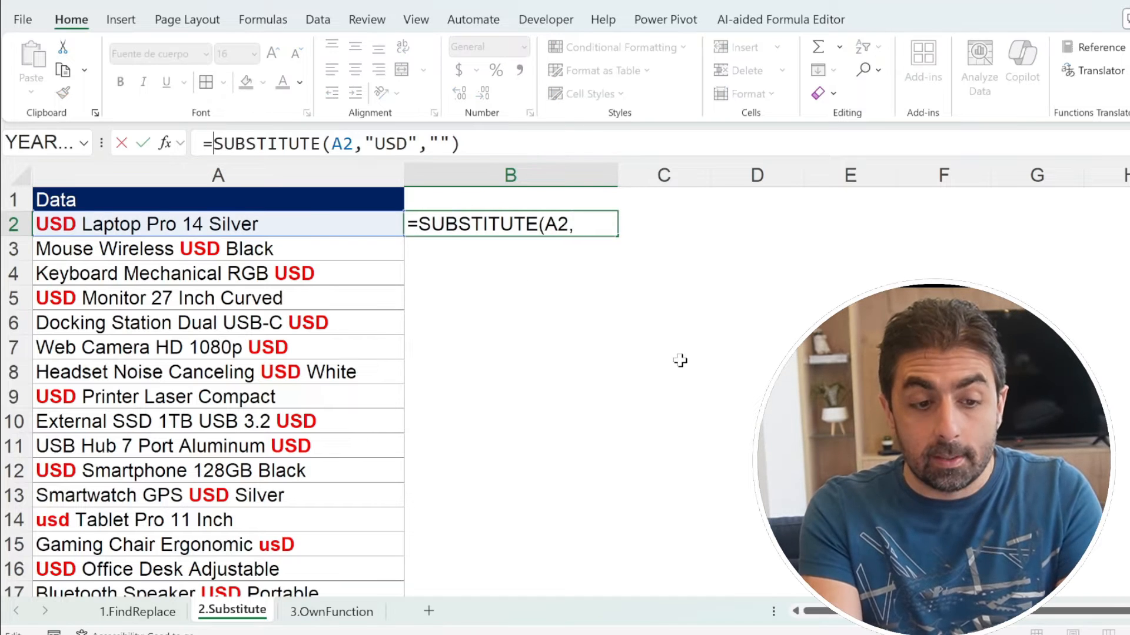
type("trim(")
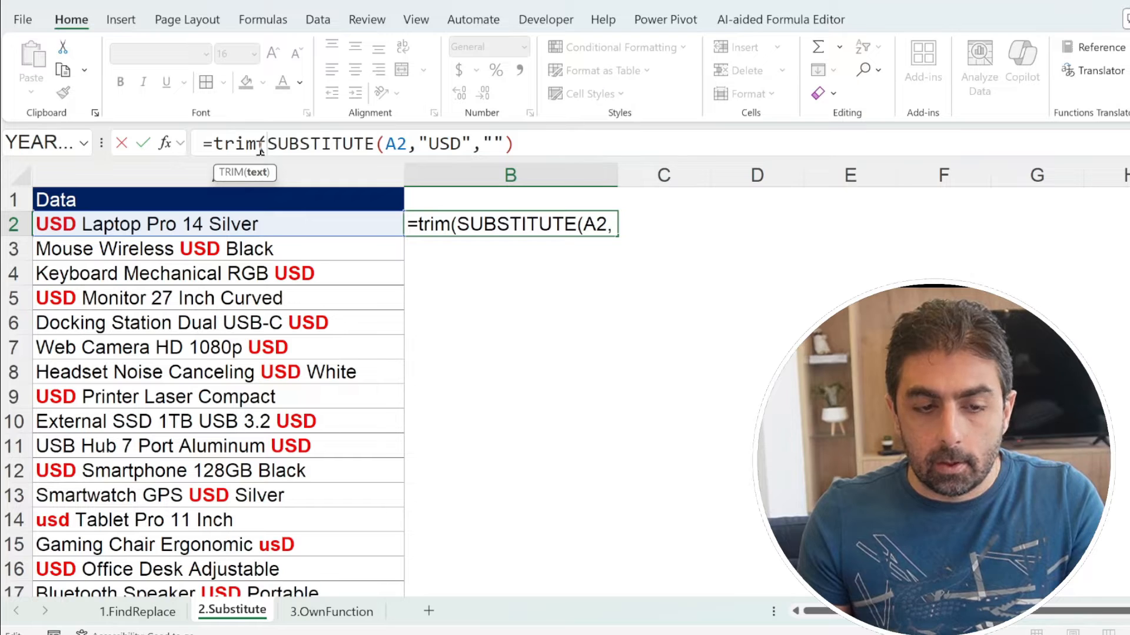
left_click_drag(467, 144, 546, 143)
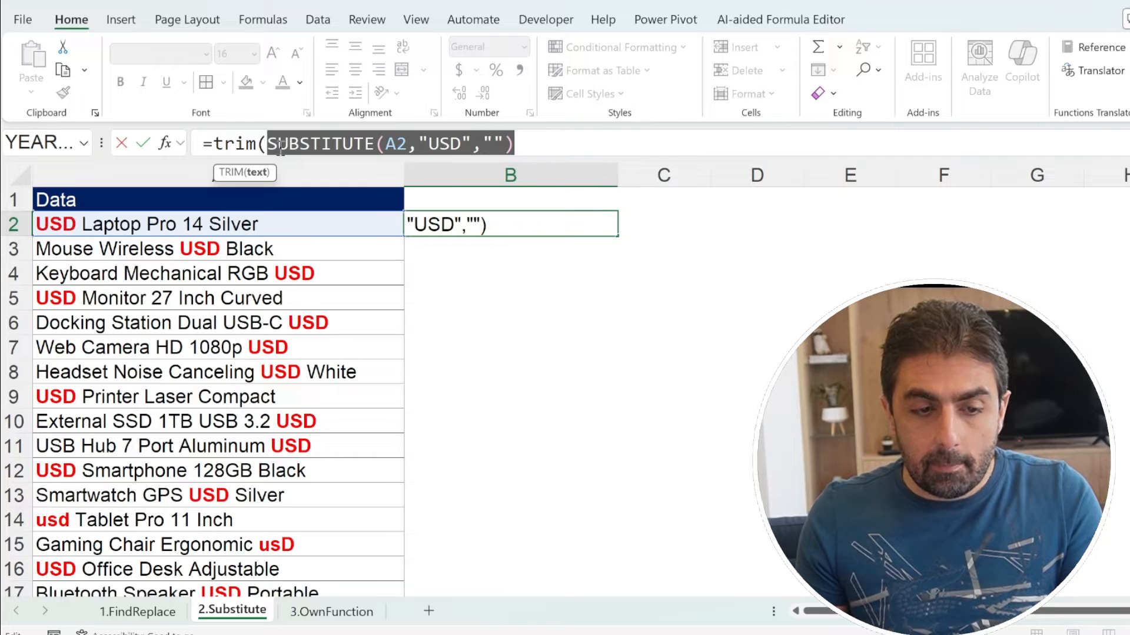
left_click(527, 144)
type(")")
key("Return")
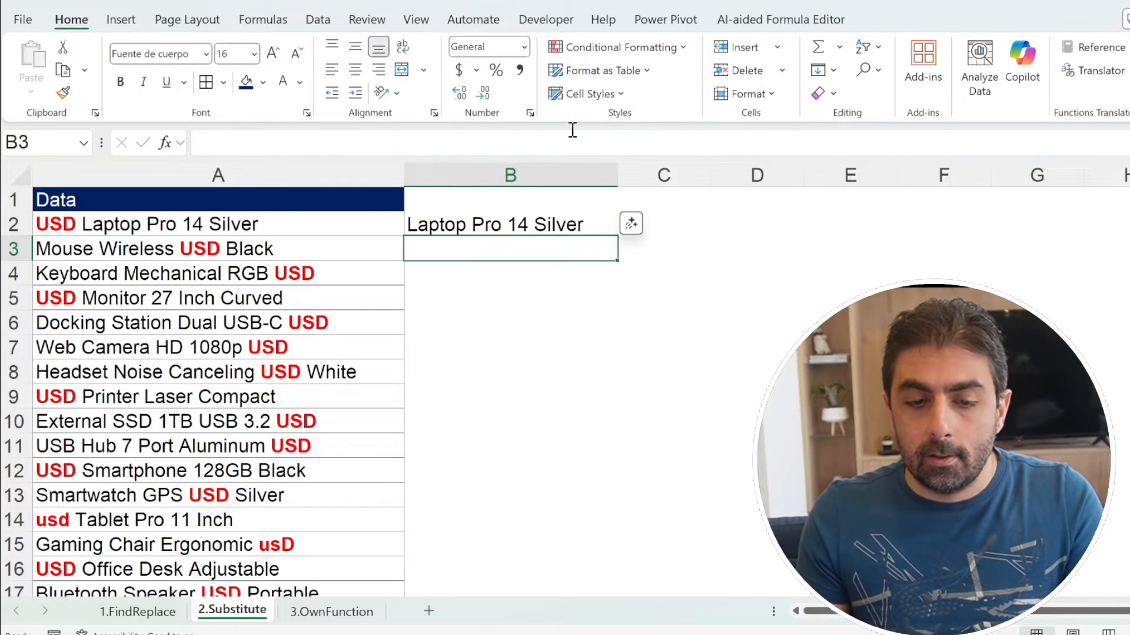
Step: Fill the TRIM and SUBSTITUTE formula from B2 down column B and select A15:B15 to compare the mixed-case "usD" row
left_click(500, 221)
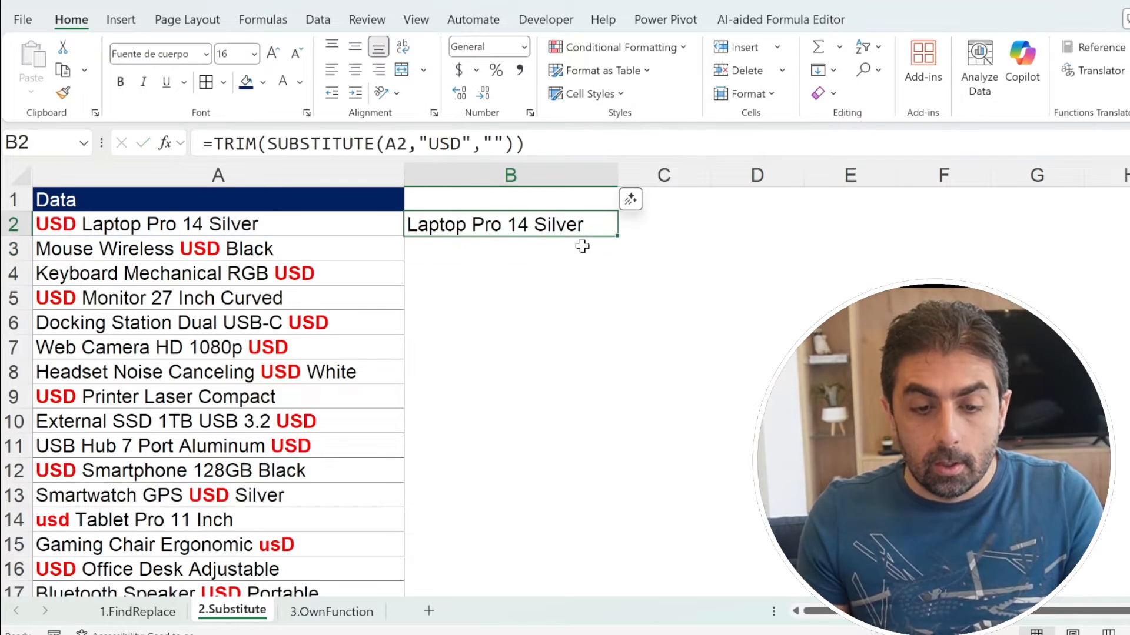
double_click(617, 236)
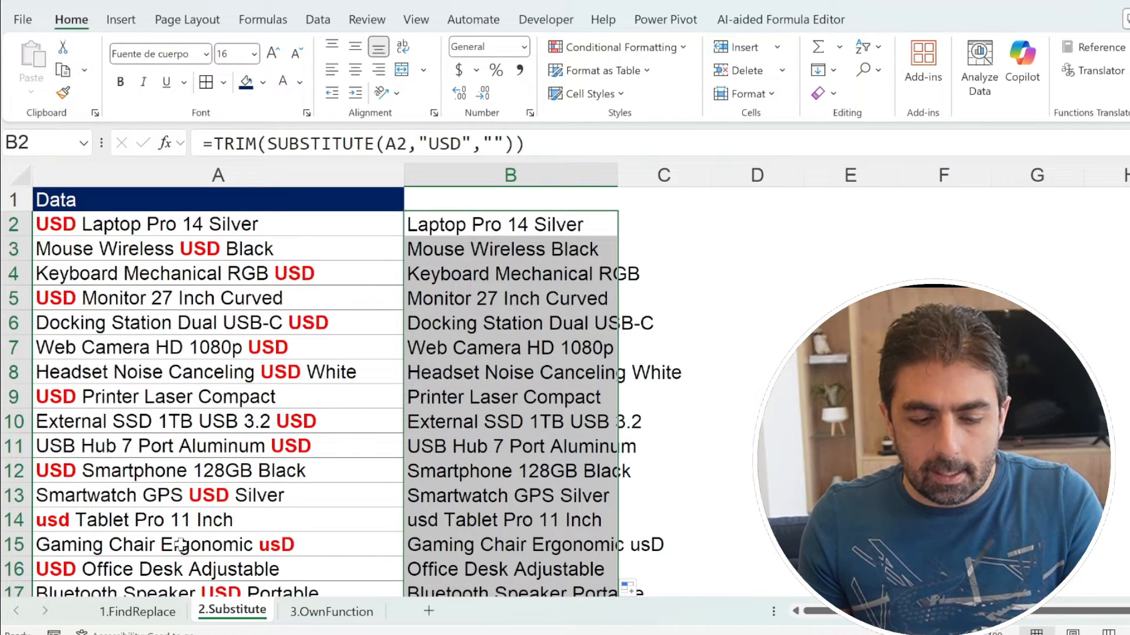
left_click_drag(180, 544, 612, 543)
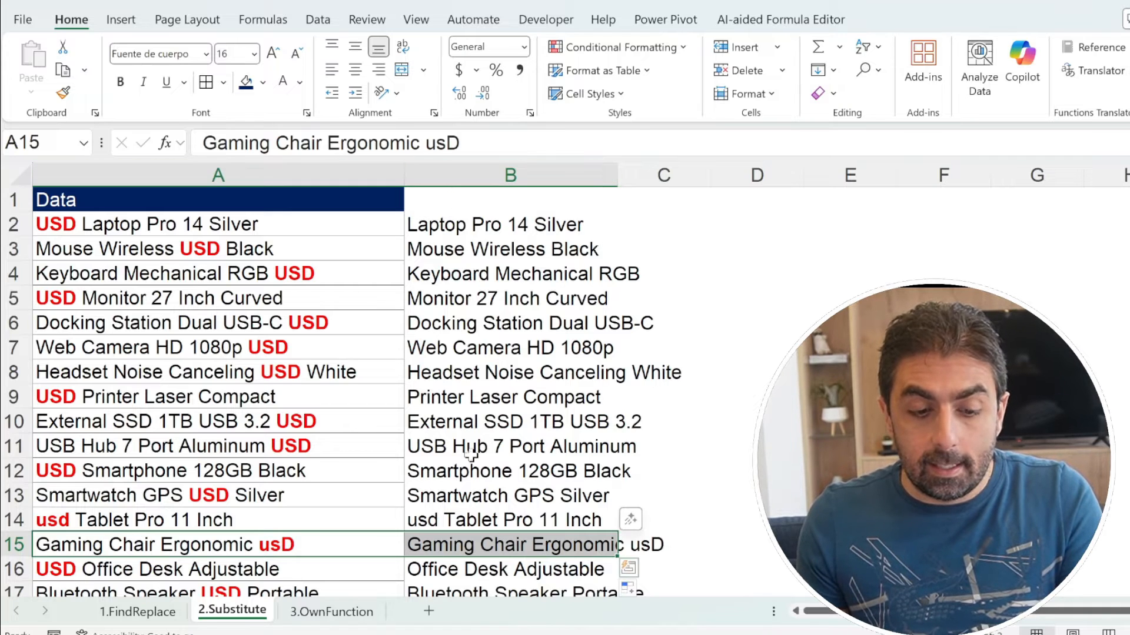
Step: Check the mixed-case "usD" row in A15 and B15, and start a SUBSTITUTE formula in C2 with B2 as the text
left_click(478, 542)
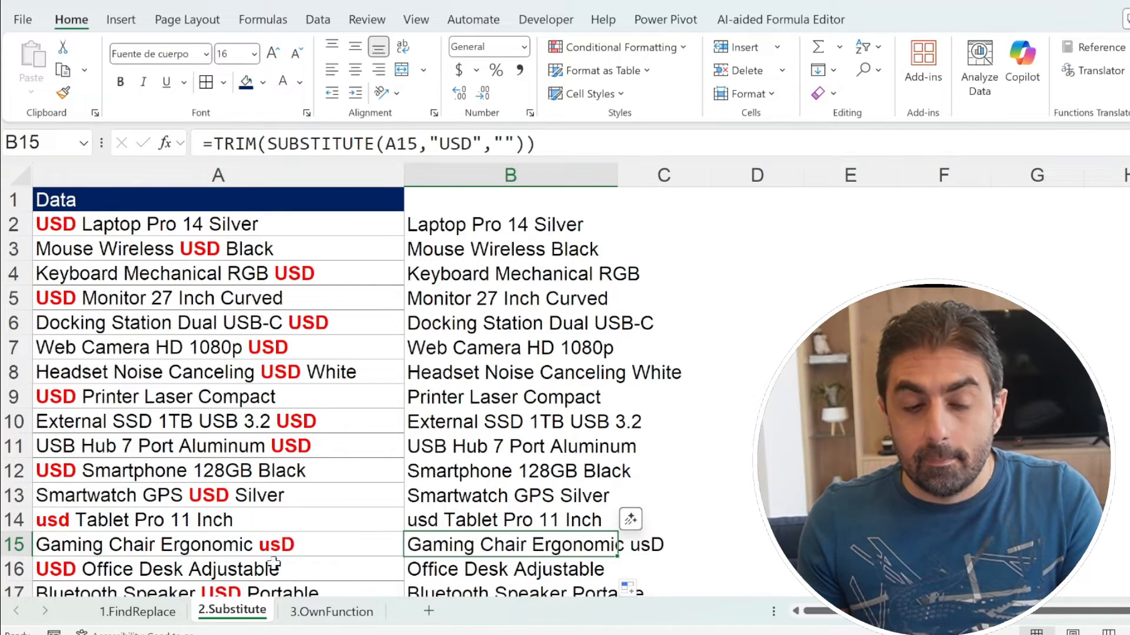
left_click(275, 545)
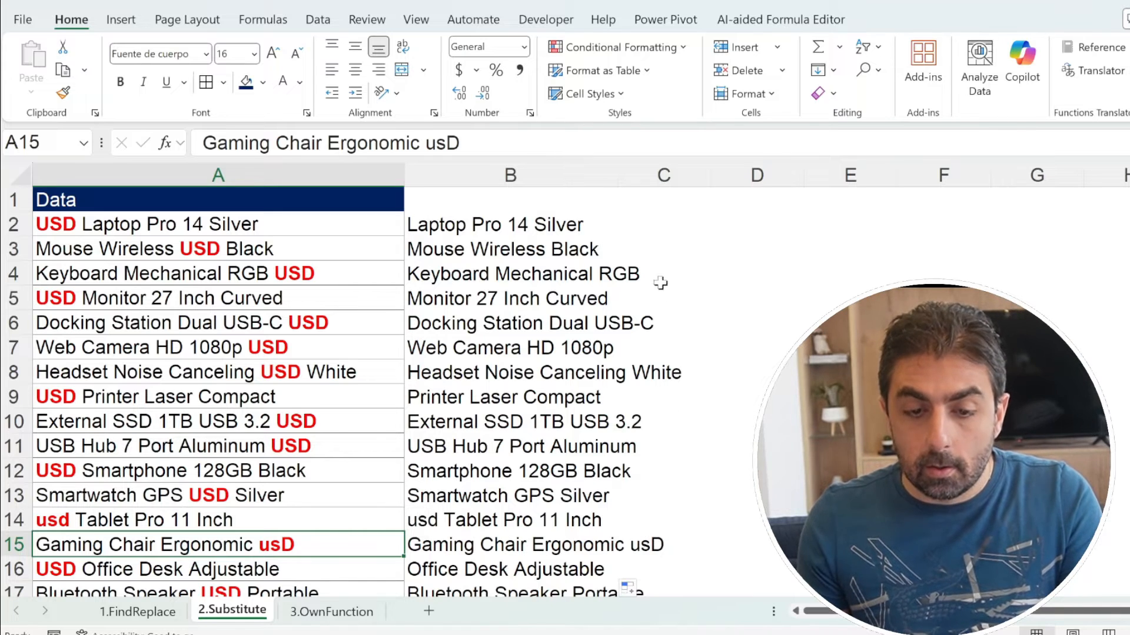
left_click(661, 226)
type("=")
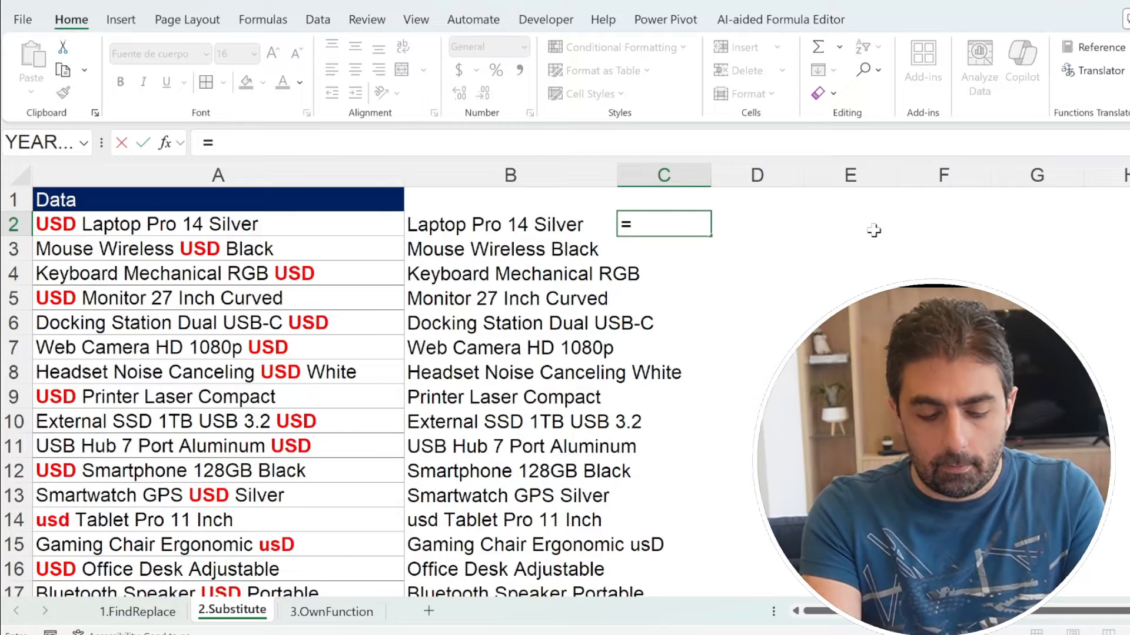
type("sub")
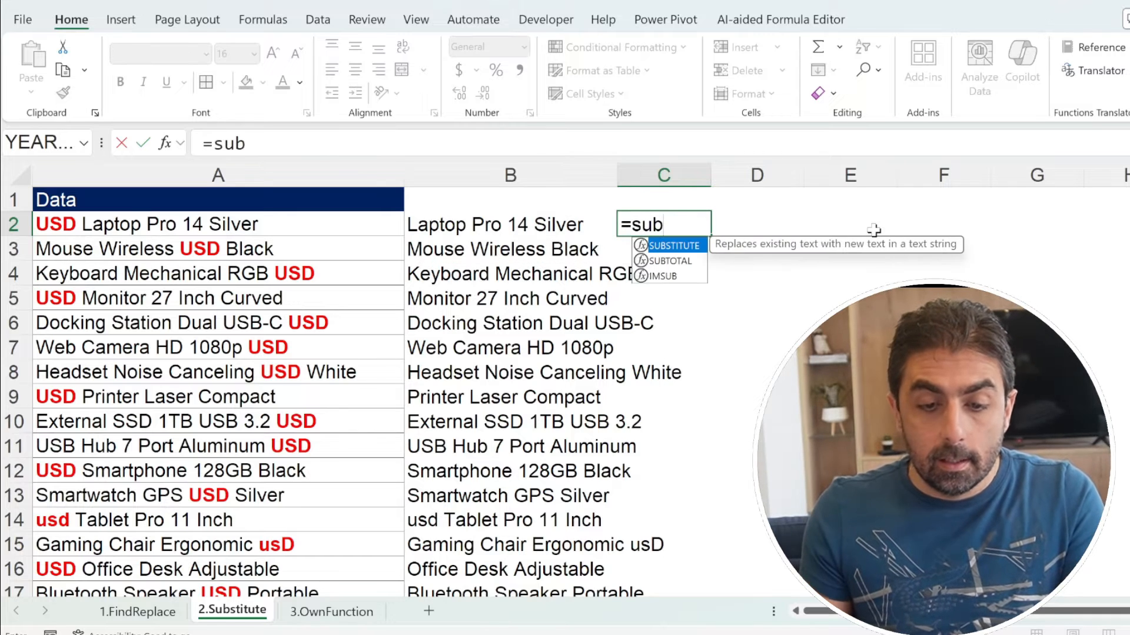
key("Tab")
left_click(546, 228)
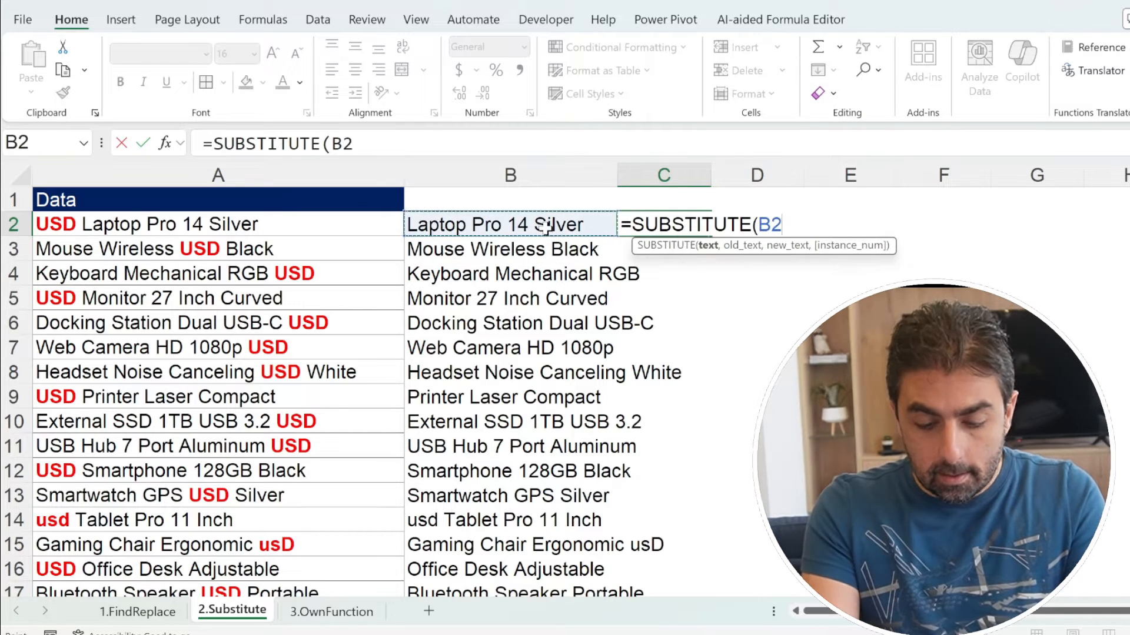
type(",")
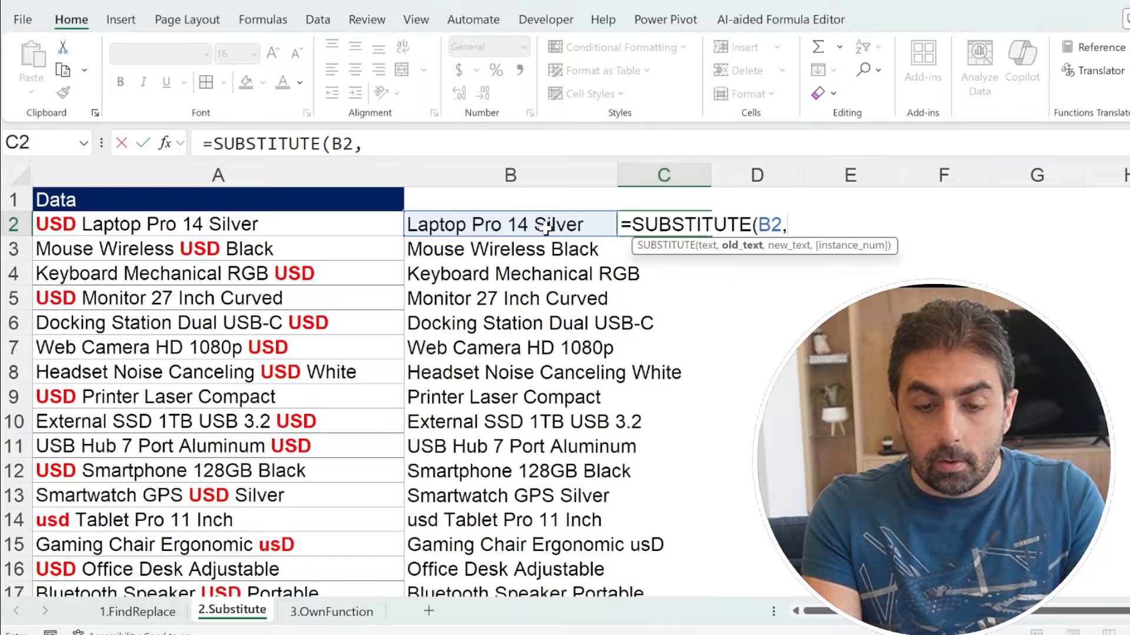
type("\"\"")
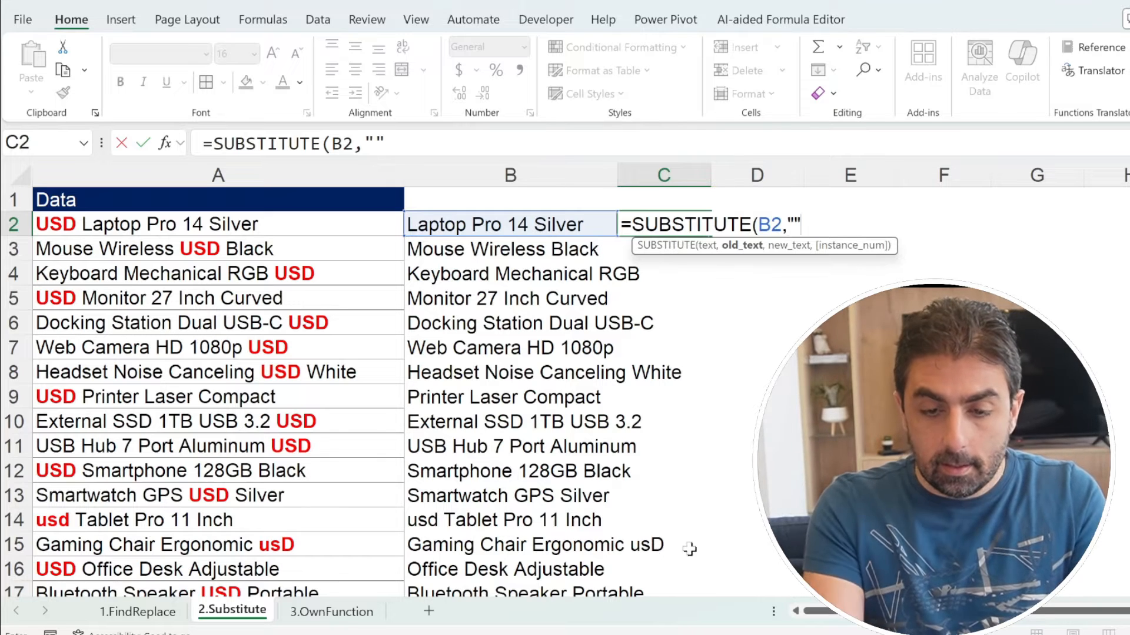
Step: Complete the C2 formula with "usD" as the old text and "" as the new text, and commit it
left_click(377, 141)
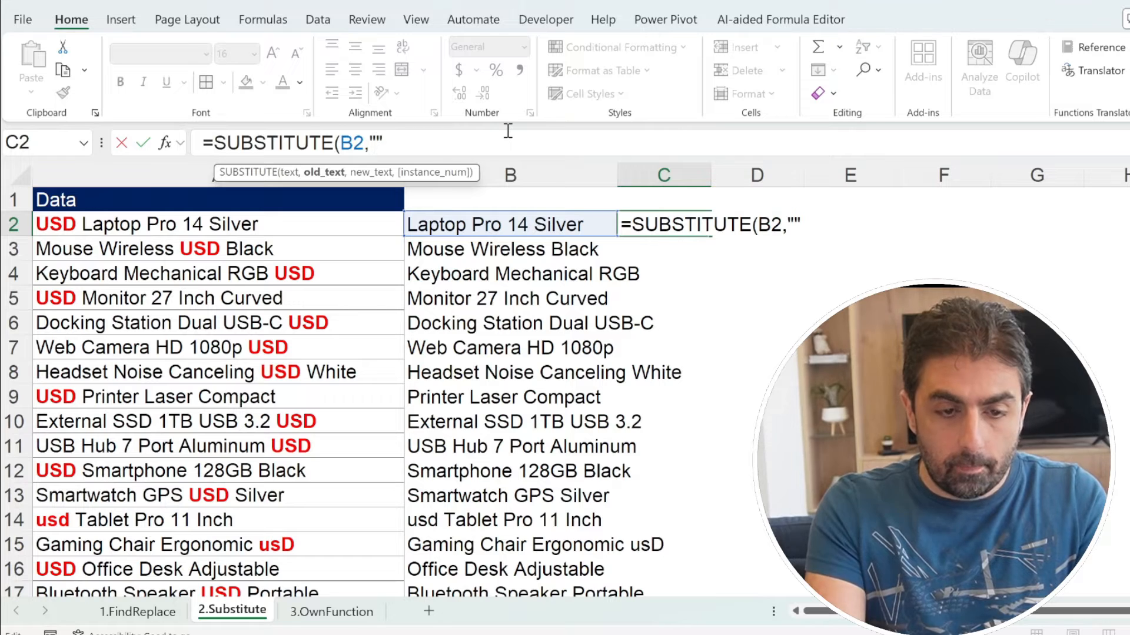
type("usD")
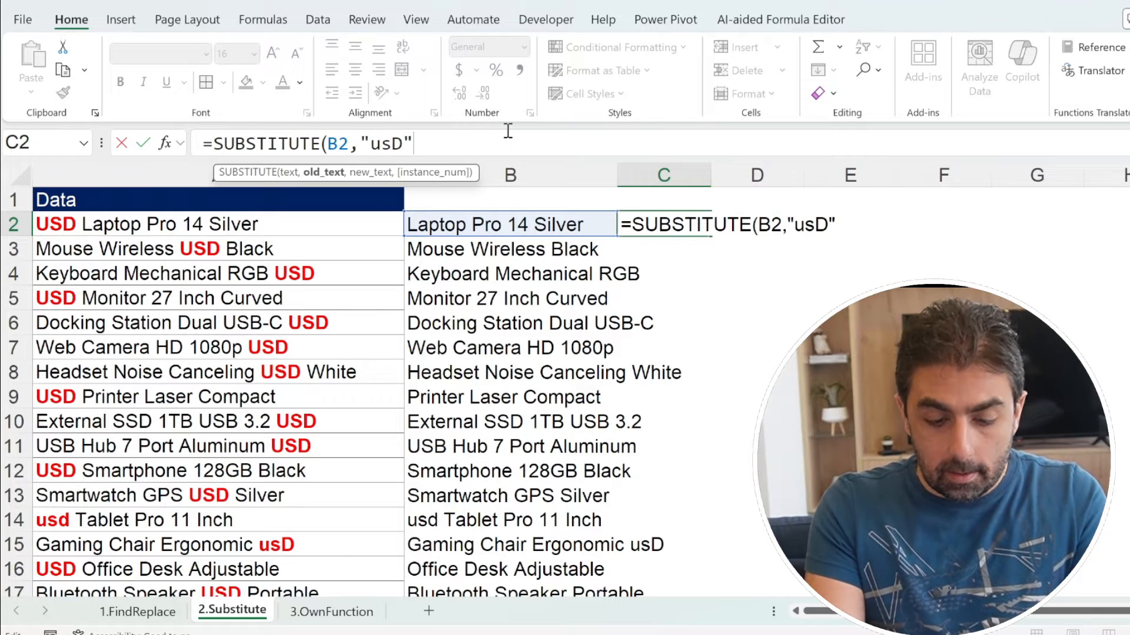
type(",\"\"")
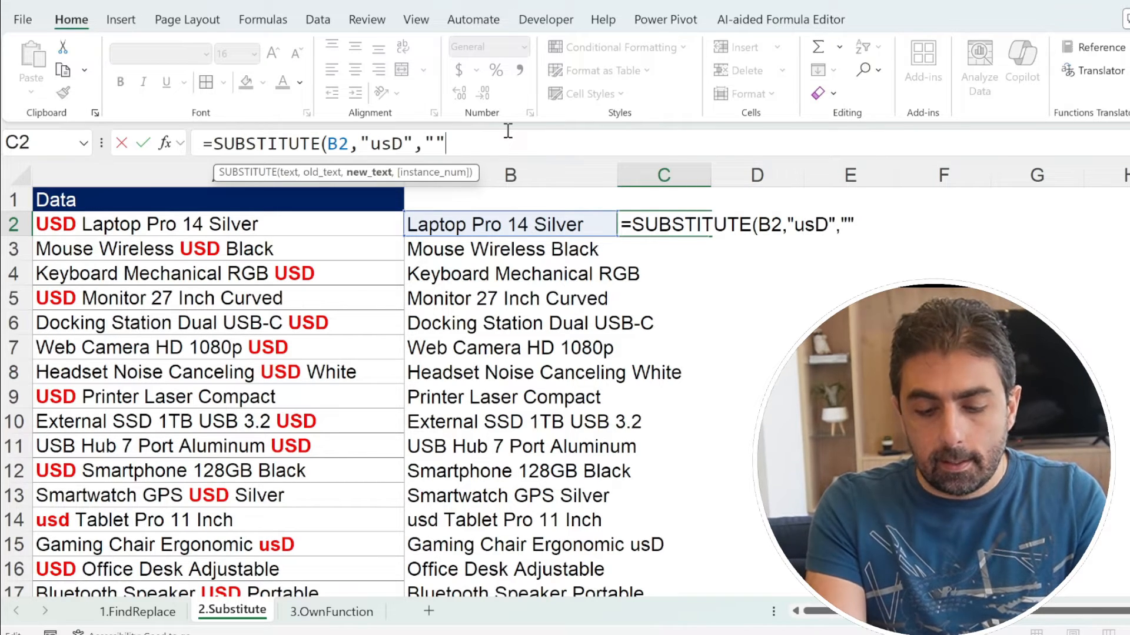
type(")")
key("Return")
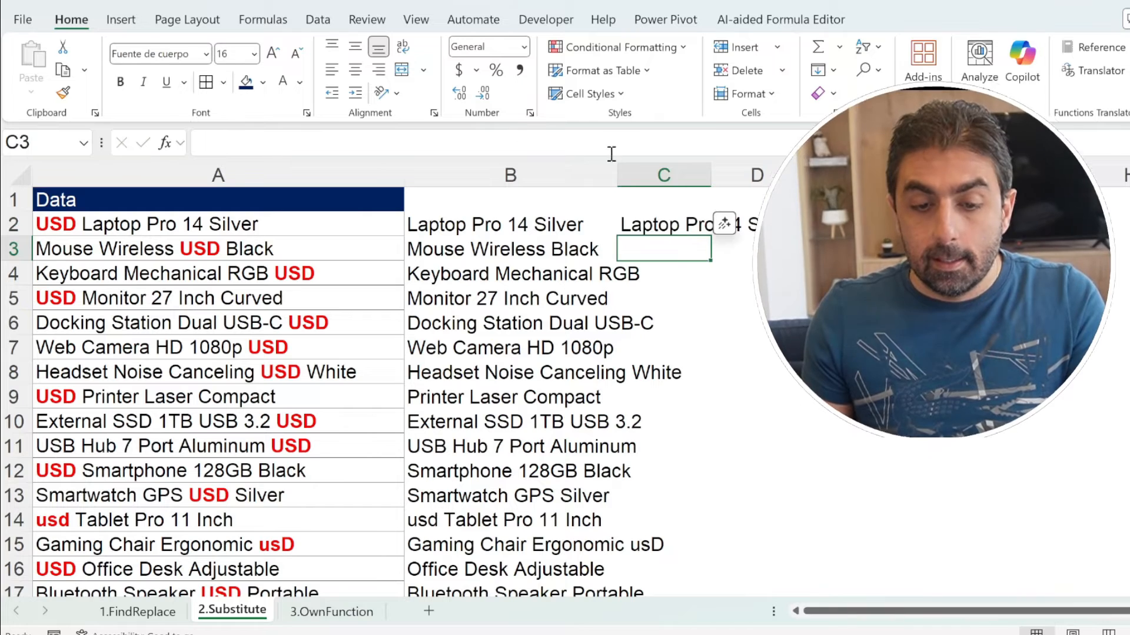
Step: Fill the SUBSTITUTE formula from C2 down column C and compare B15 with C15
left_click(671, 228)
double_click(711, 235)
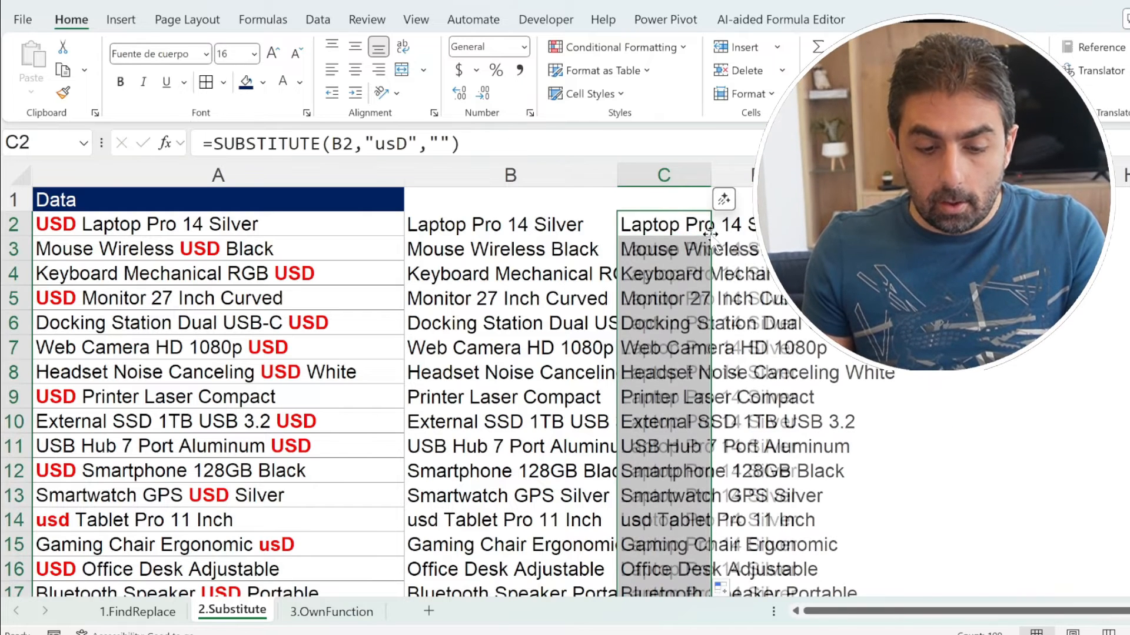
left_click(436, 544)
left_click(653, 546)
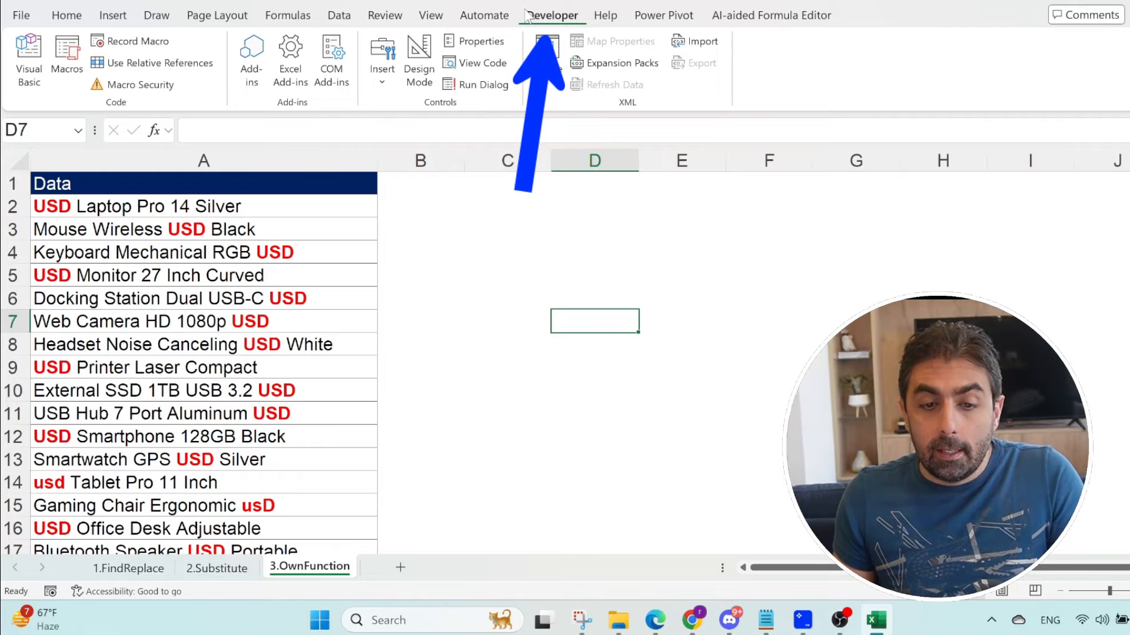
Step: Toggle the Developer main tab in the ribbon customization options and close them with the tab kept enabled
left_click(18, 16)
left_click(46, 570)
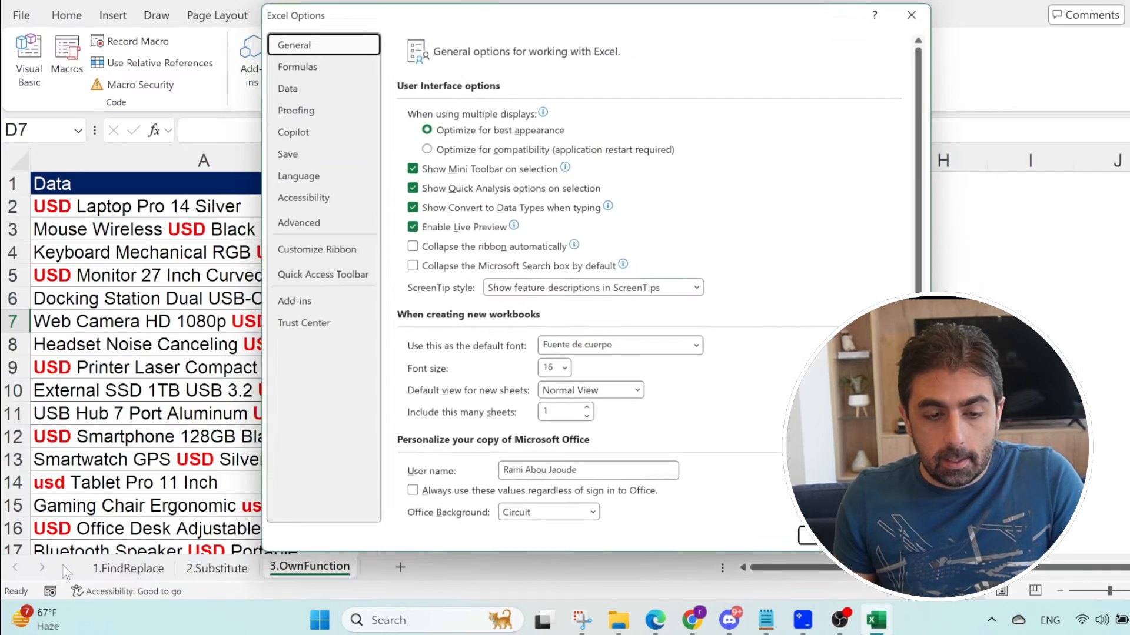
left_click(312, 255)
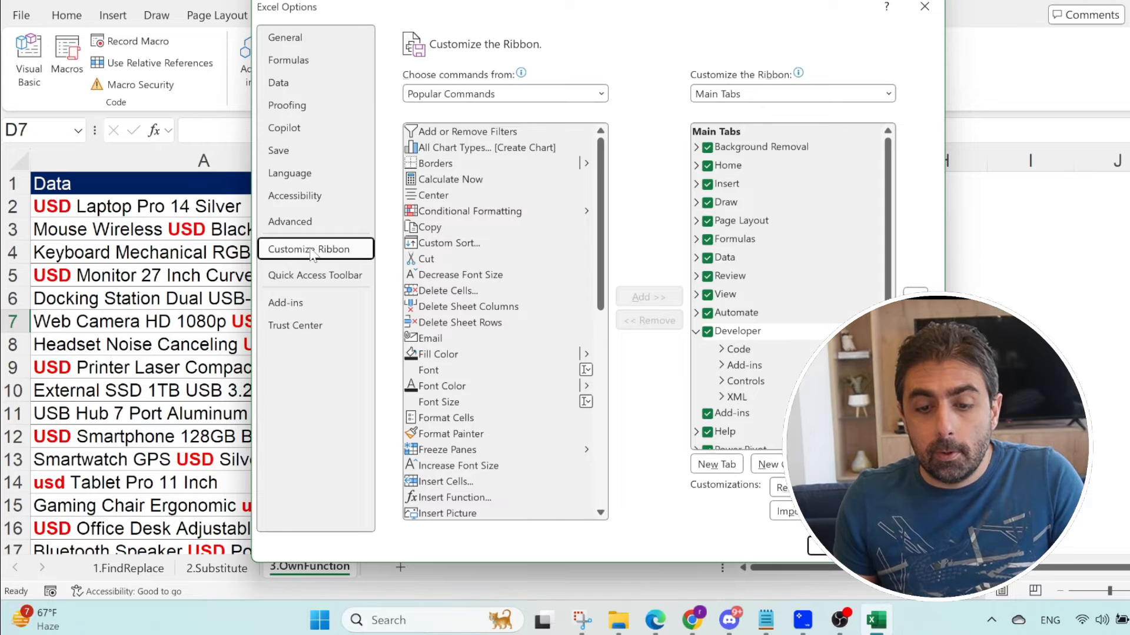
left_click(708, 335)
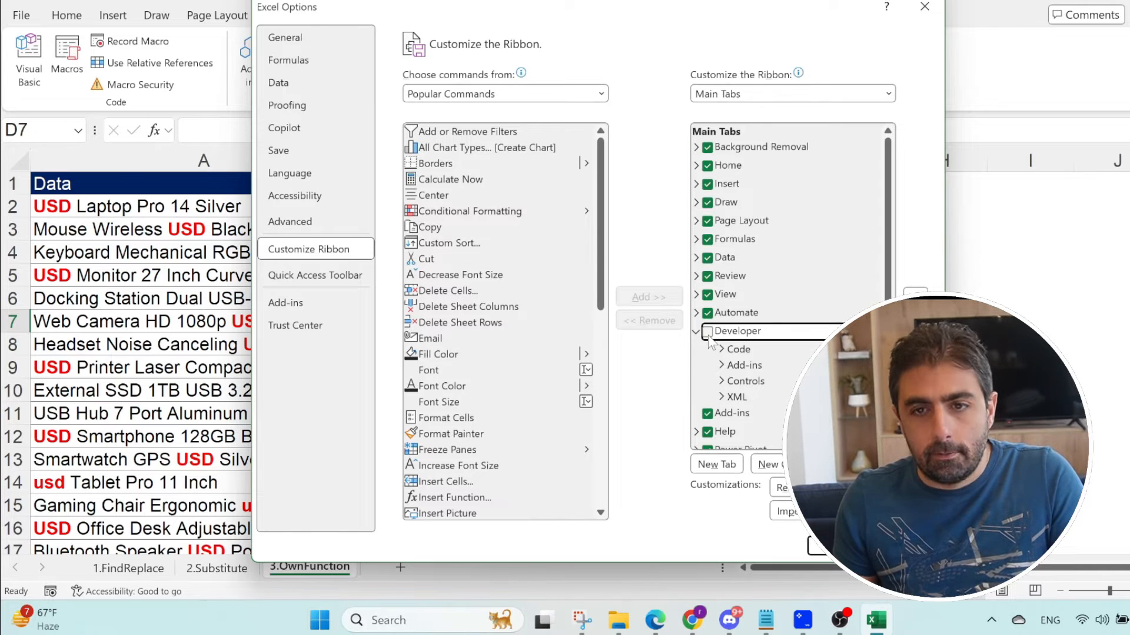
left_click(815, 546)
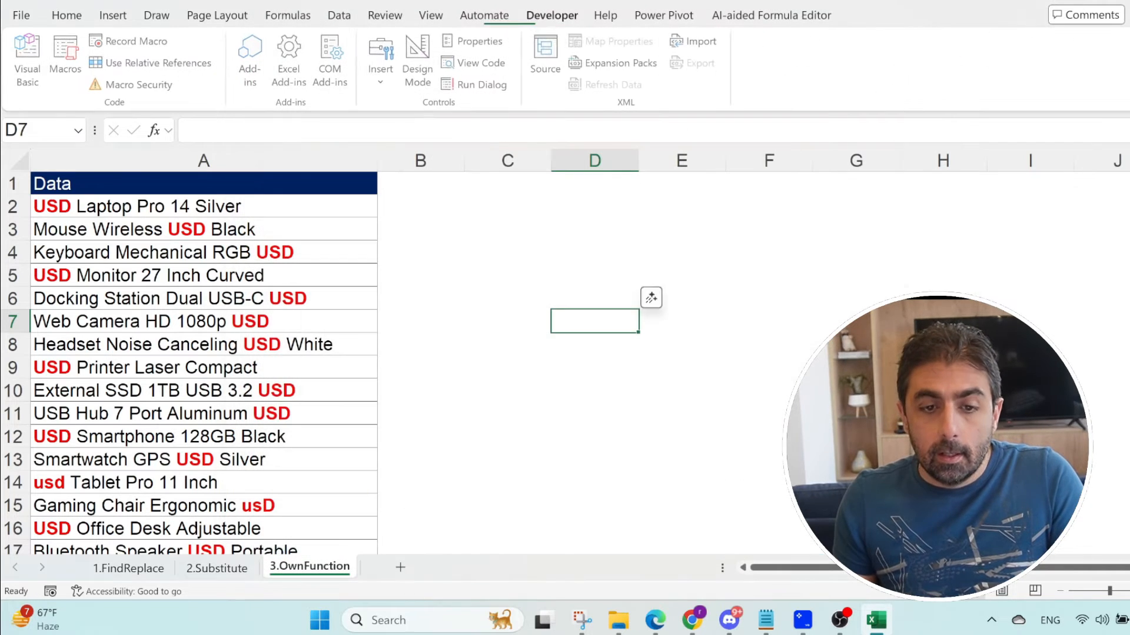
Step: Open the Visual Basic editor and insert a new module into the 18.RemoveWord_Data1.xlsm project
left_click(25, 62)
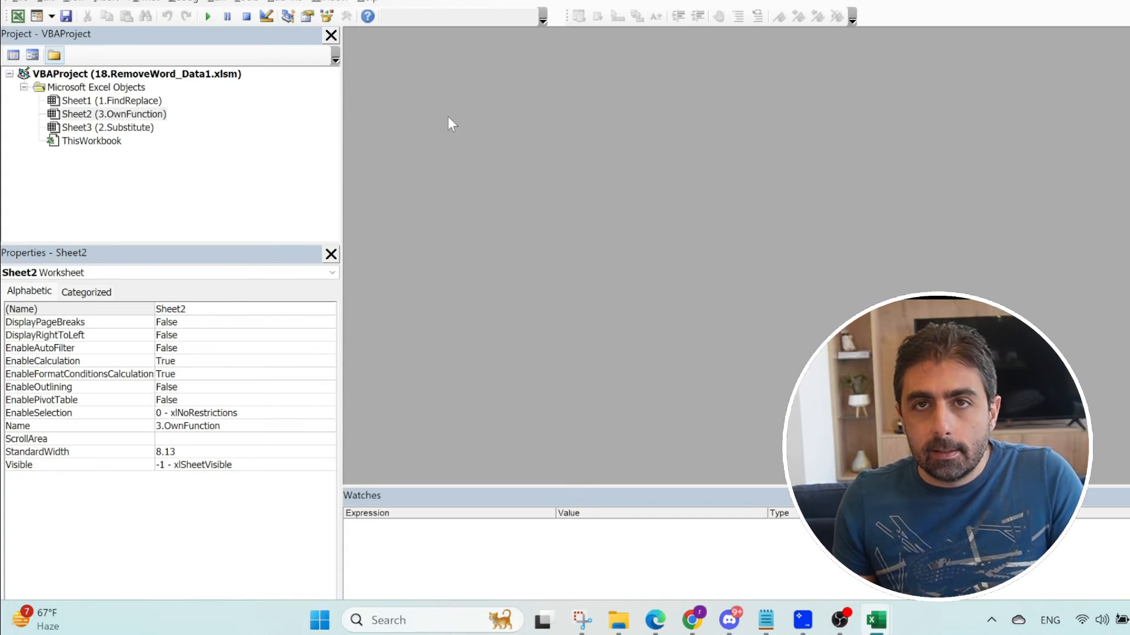
right_click(101, 87)
mouse_move(226, 175)
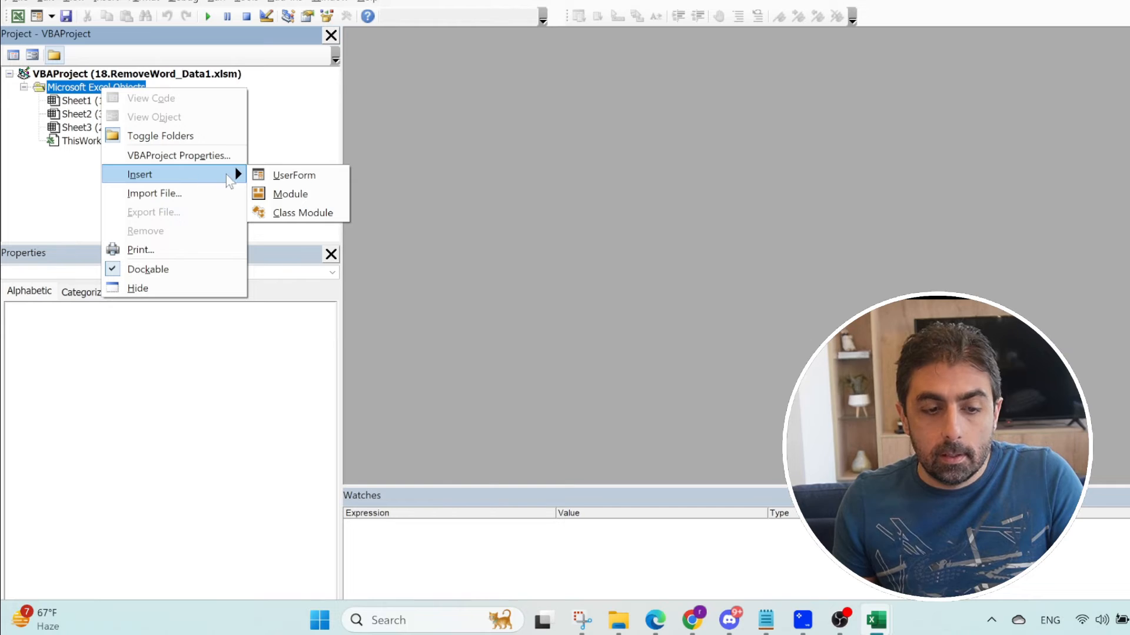
left_click(322, 197)
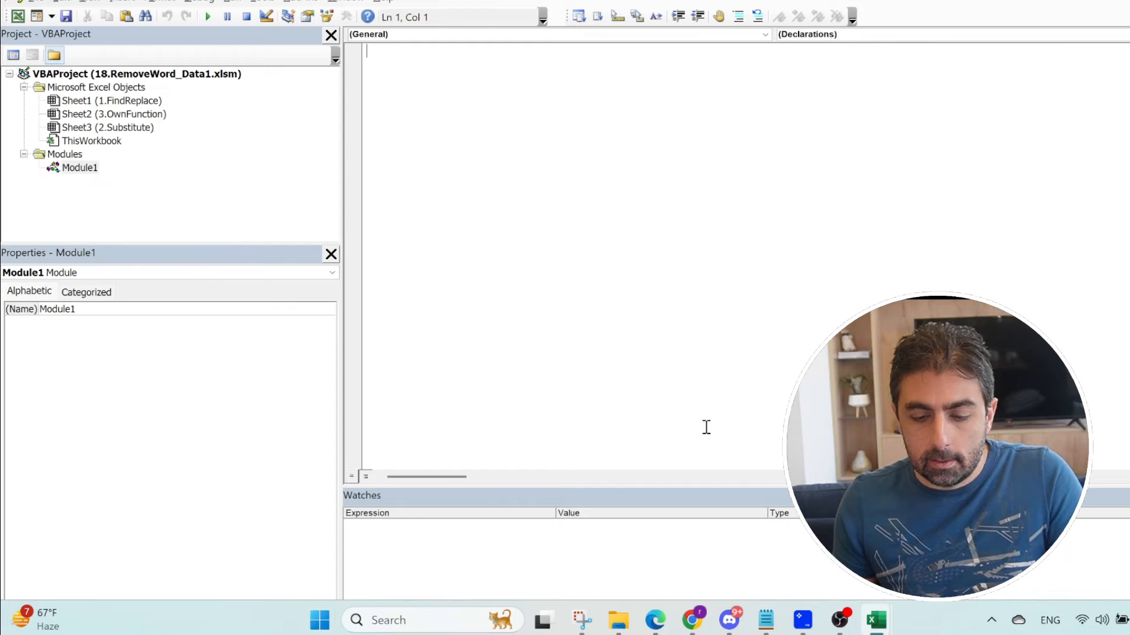
Step: Switch to Notepad for the RemoveWord function code and paste it into Module1 in the Visual Basic editor
left_click(765, 620)
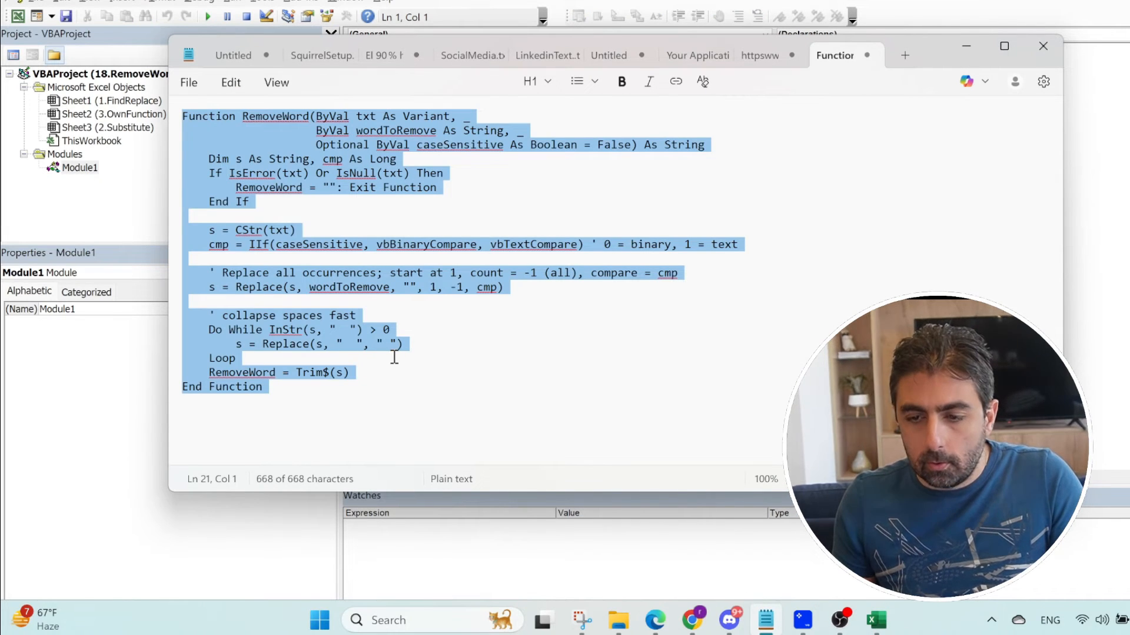
key("alt+Tab")
key("ctrl+v")
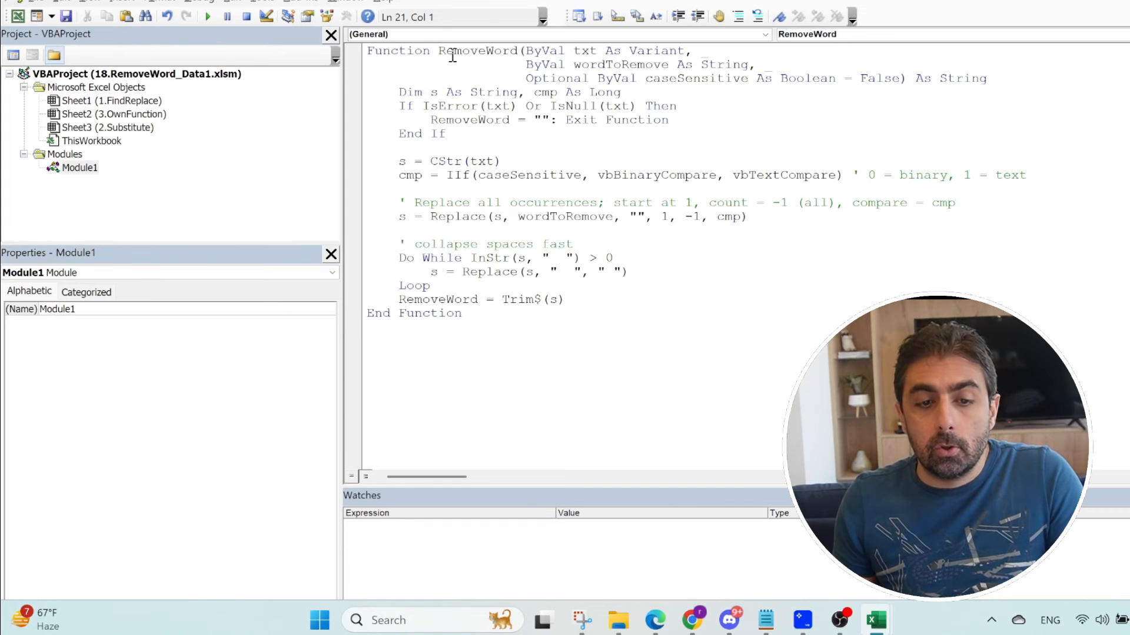
Step: Examine the RemoveWord function's name and its txt, wordToRemove and caseSensitive arguments in the code
double_click(496, 54)
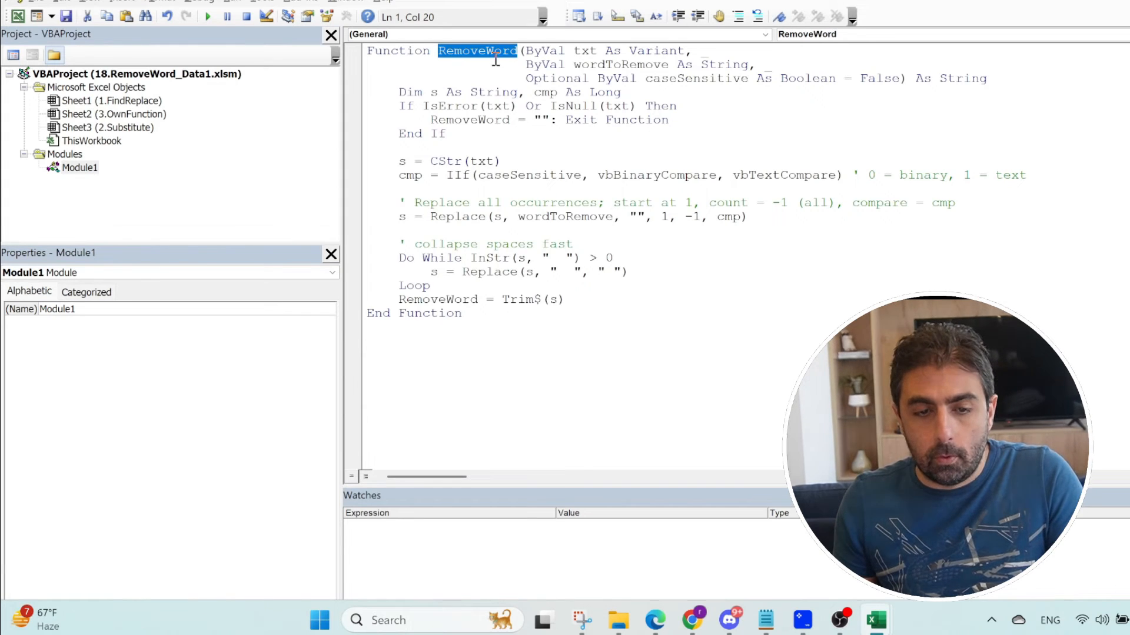
double_click(586, 52)
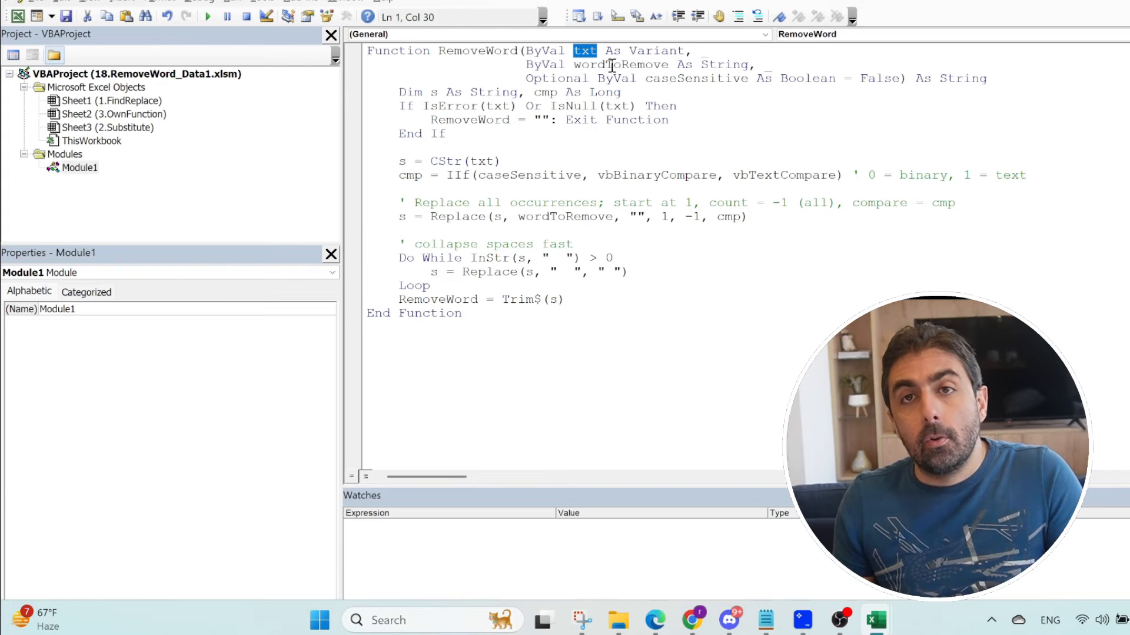
double_click(611, 65)
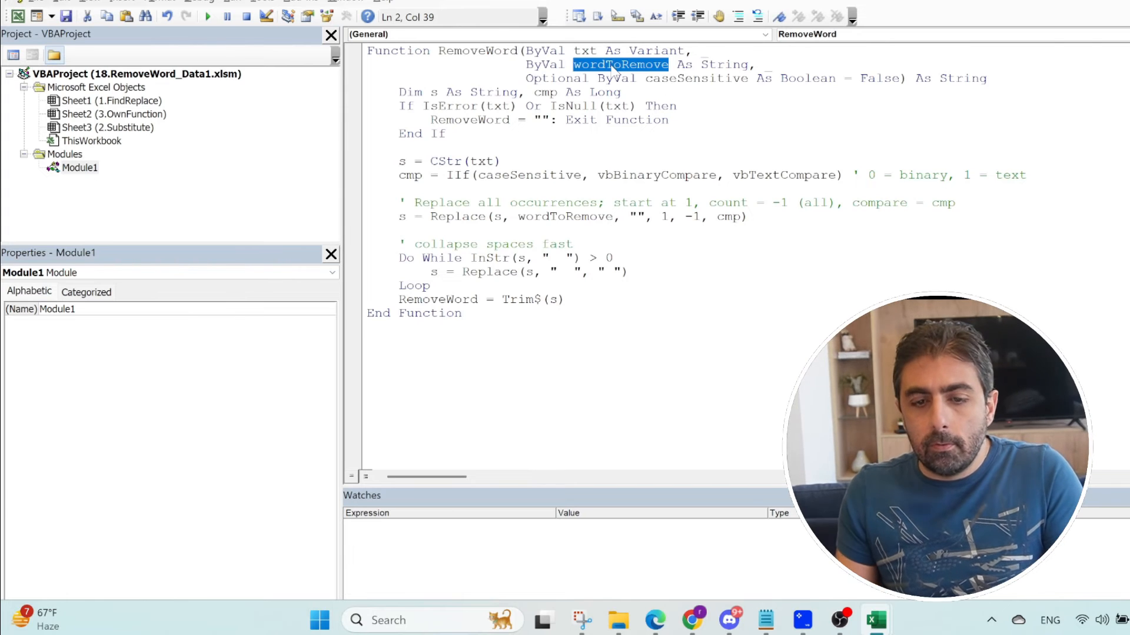
double_click(694, 80)
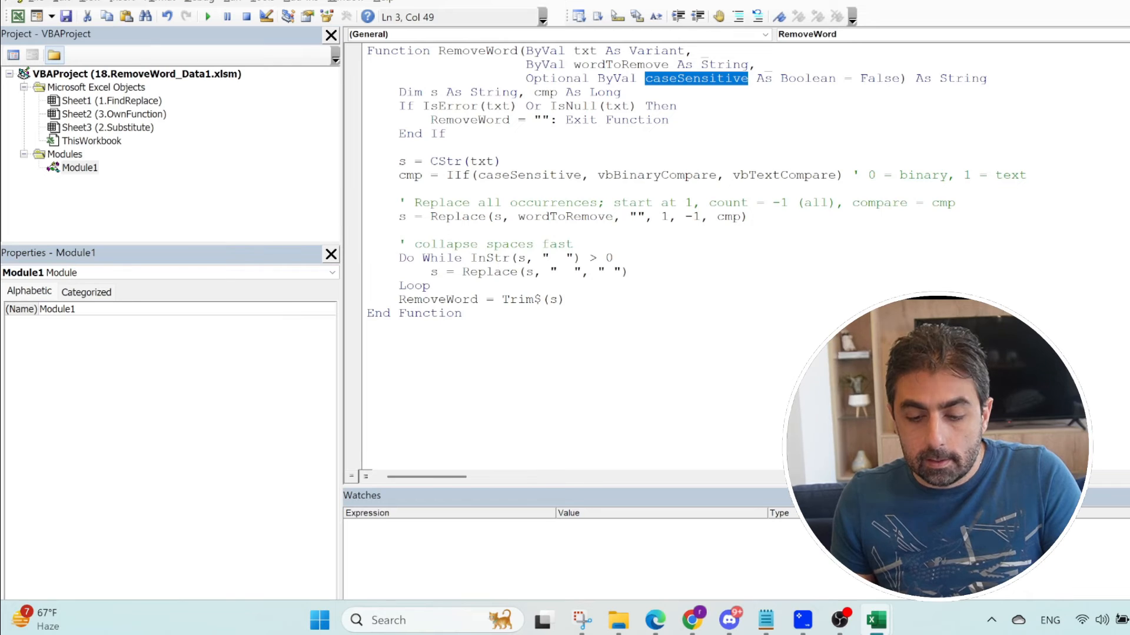
Step: Return to the Excel workbook, pick Excel Macro-Enabled Workbook (*.xlsm) as the Save As file type, and leave without saving
left_click(875, 620)
left_click(762, 543)
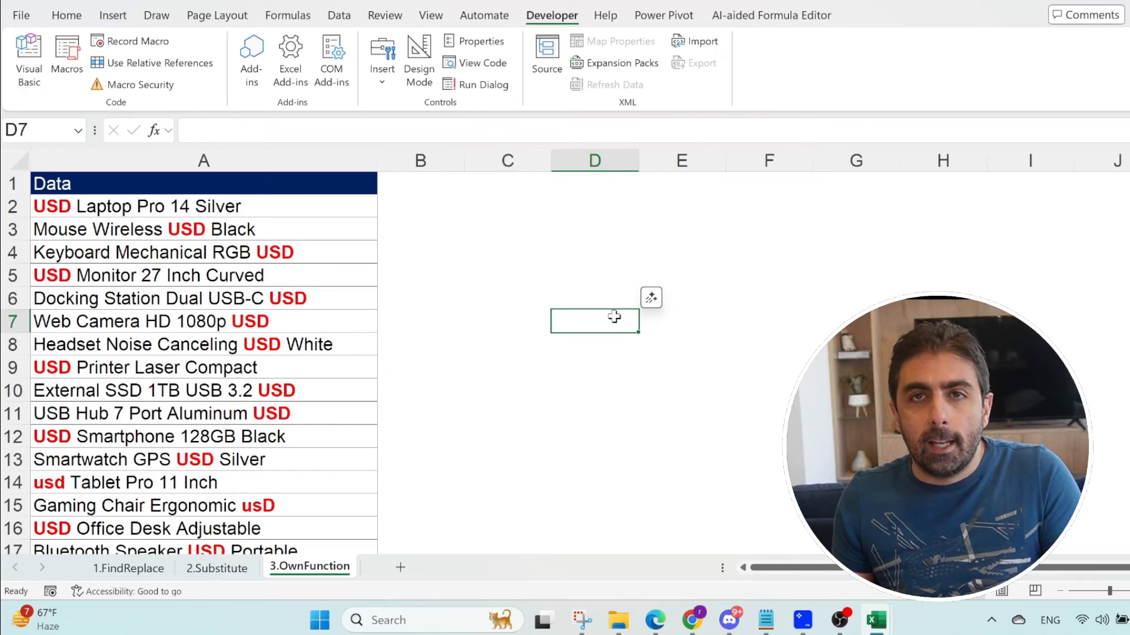
left_click(20, 22)
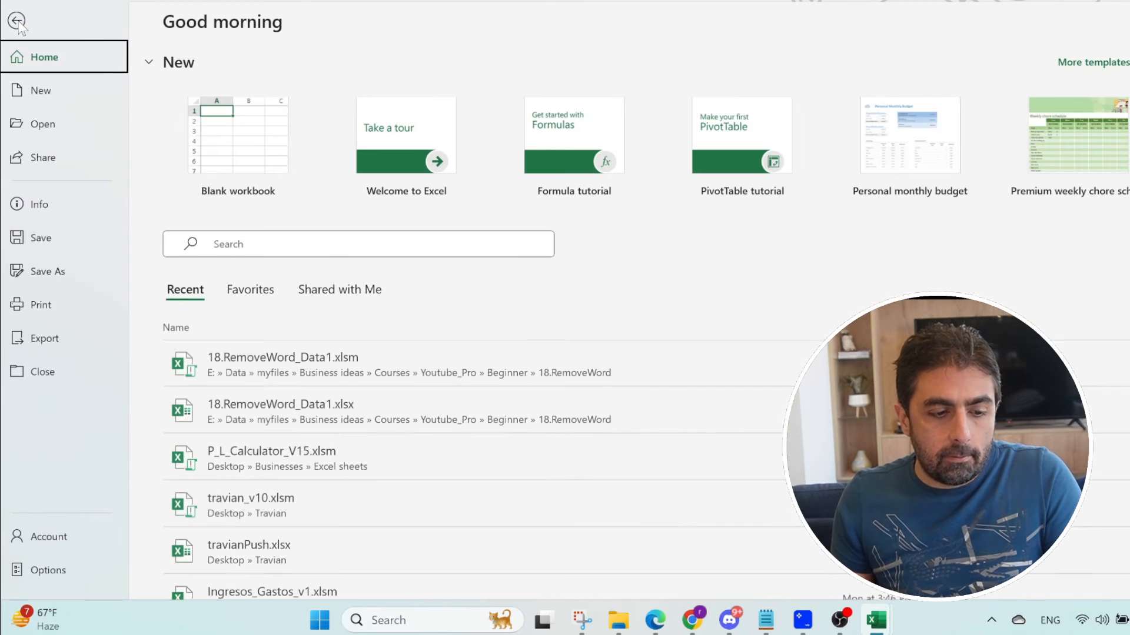
left_click(43, 273)
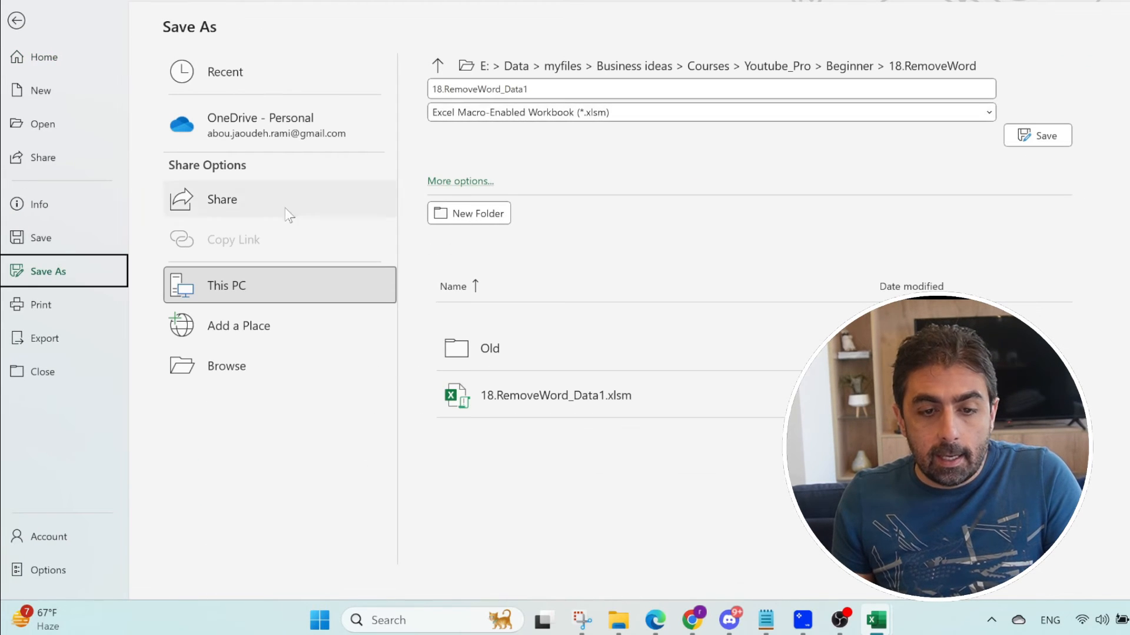
left_click(520, 113)
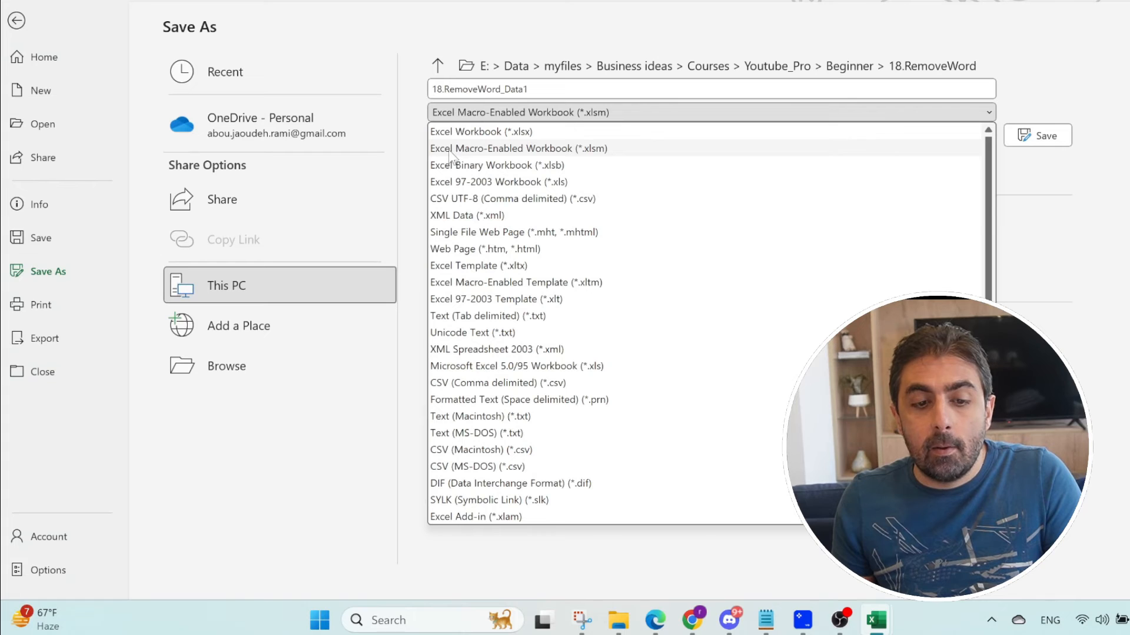
left_click(570, 152)
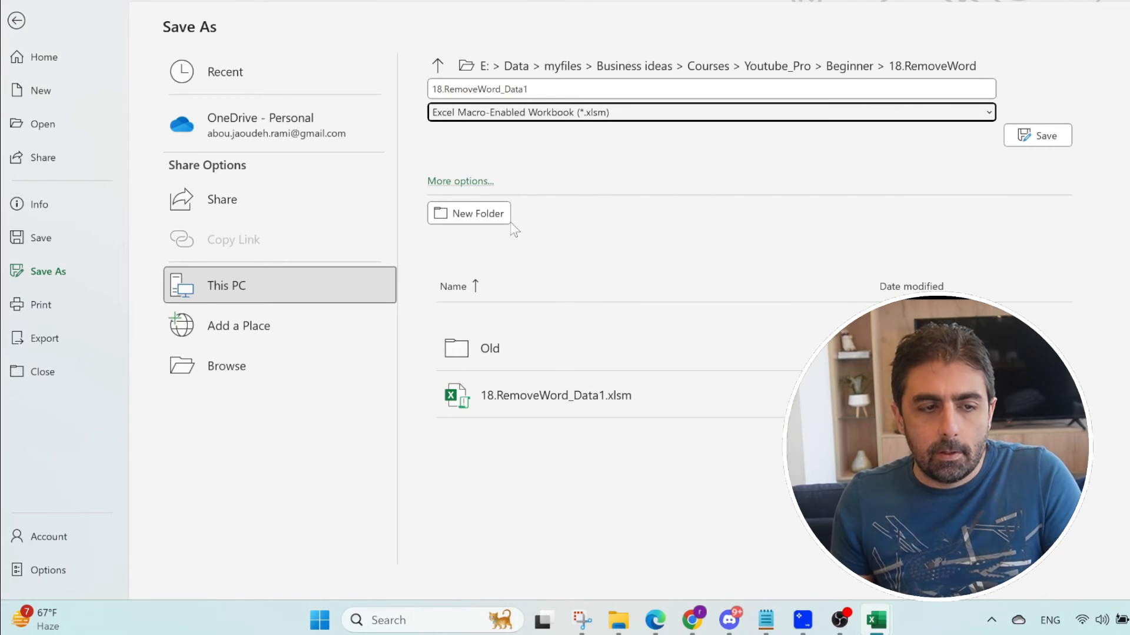
left_click(17, 21)
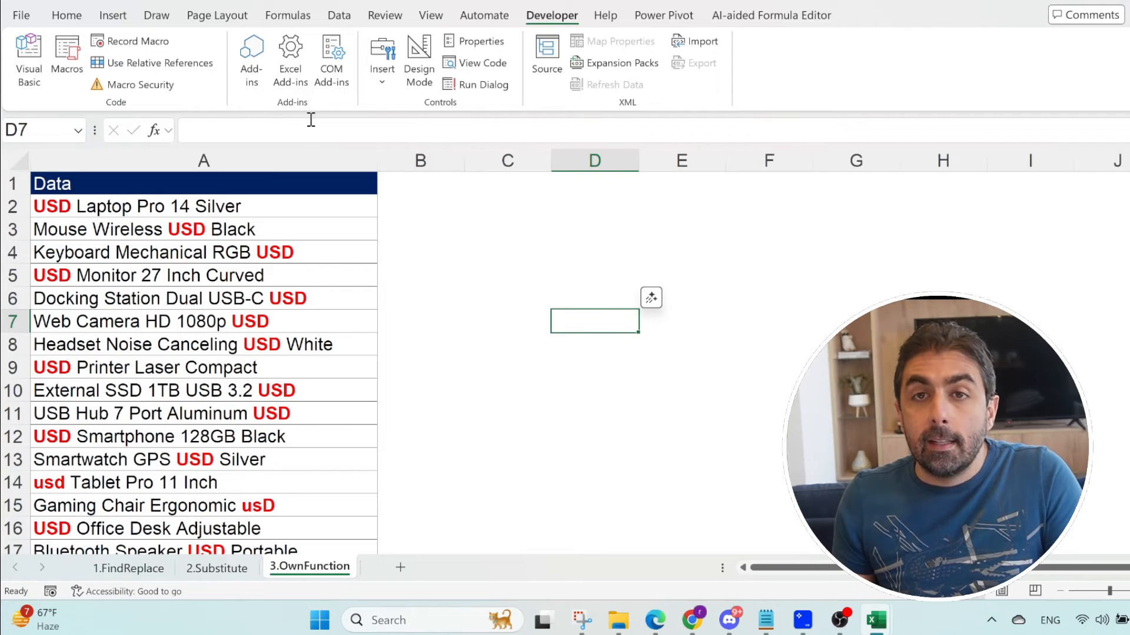
Step: Enter the formula =RemoveWord(A2,"USD") in cell B2 to strip USD from the first product description
left_click(424, 204)
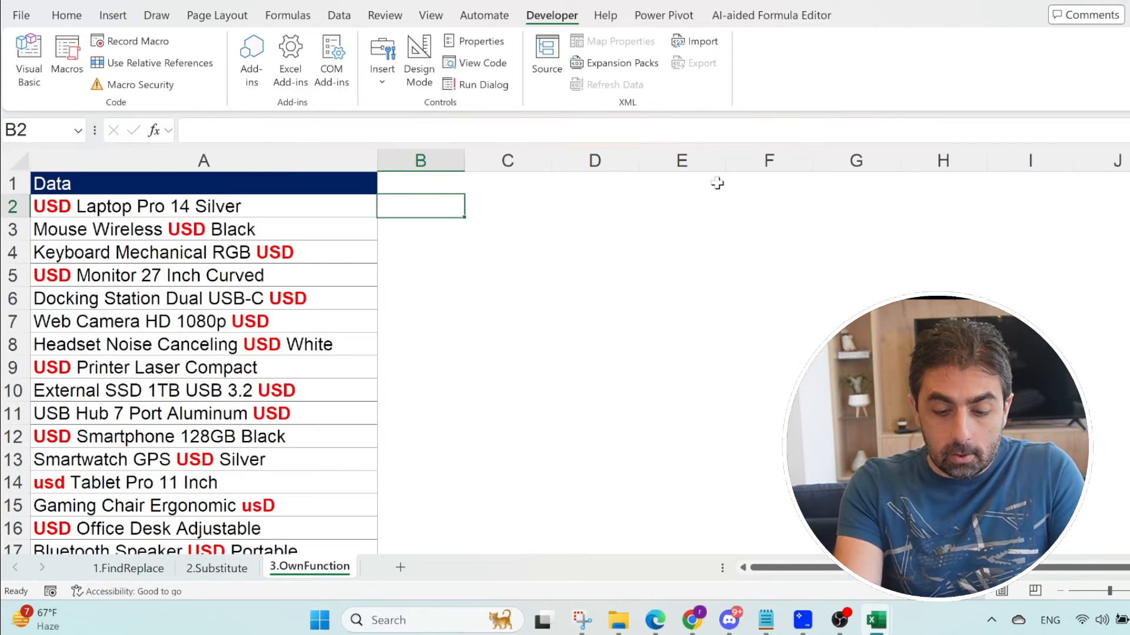
type("=remo")
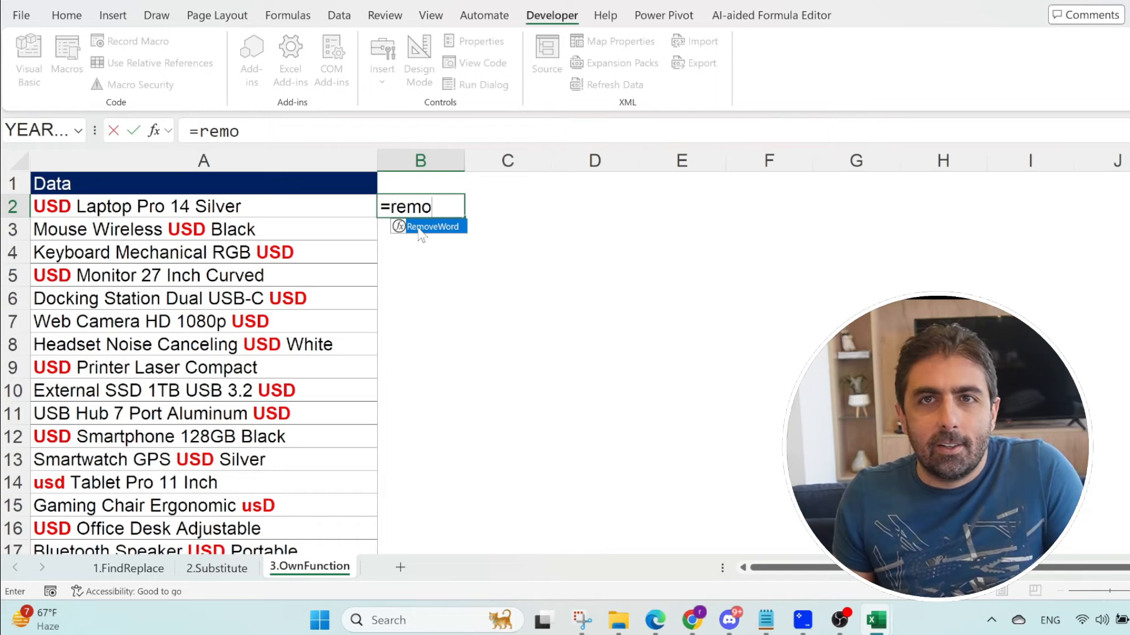
double_click(438, 227)
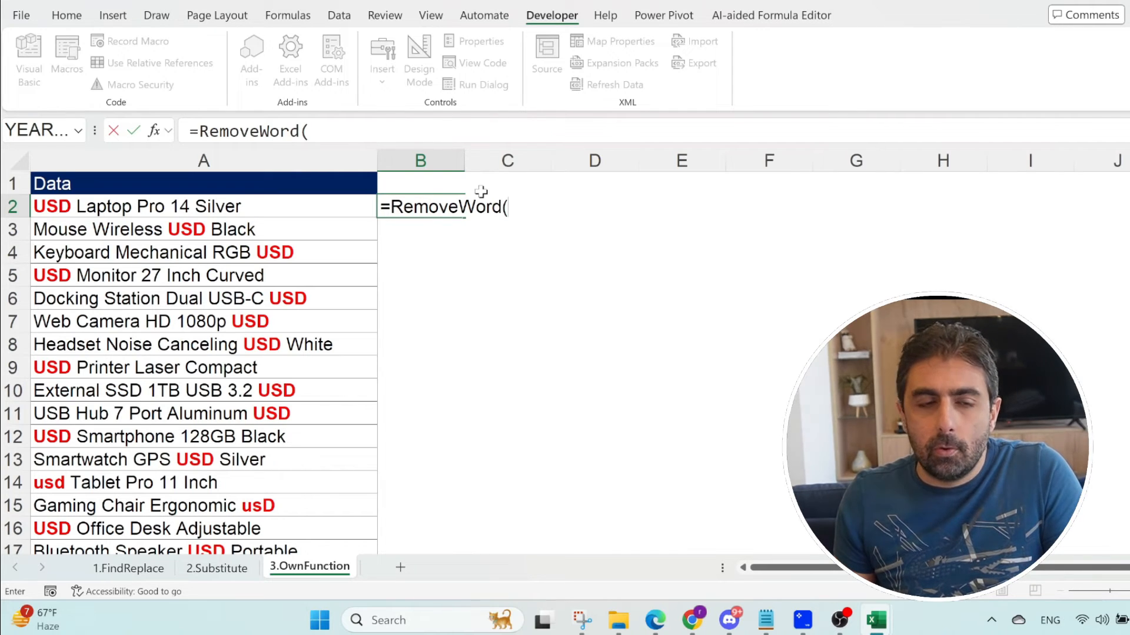
left_click(152, 206)
type(",")
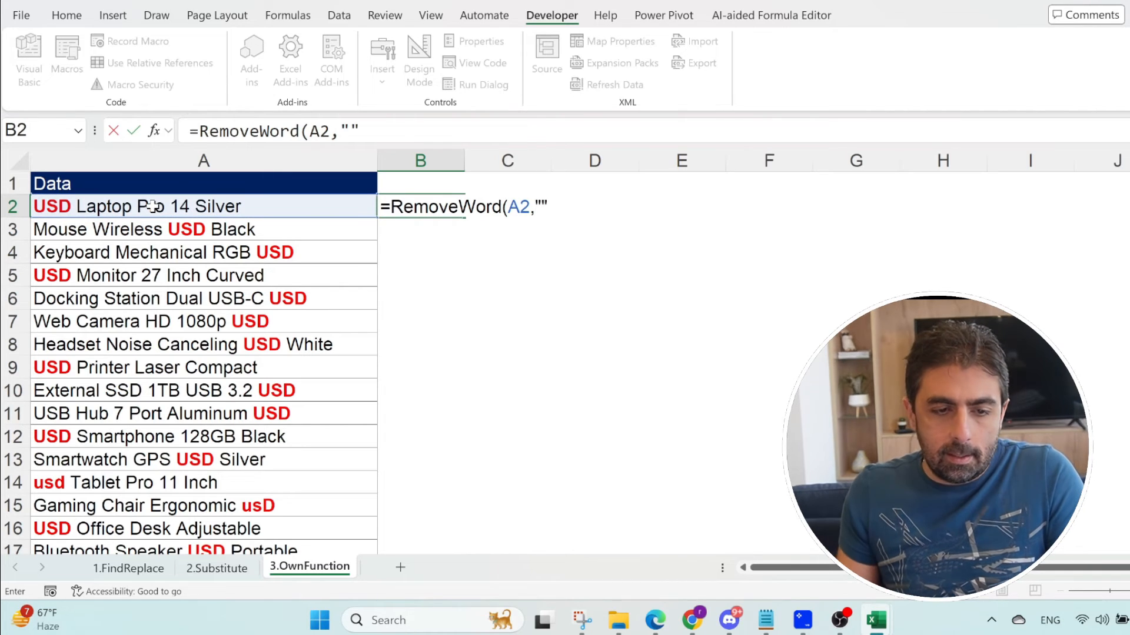
left_click(351, 130)
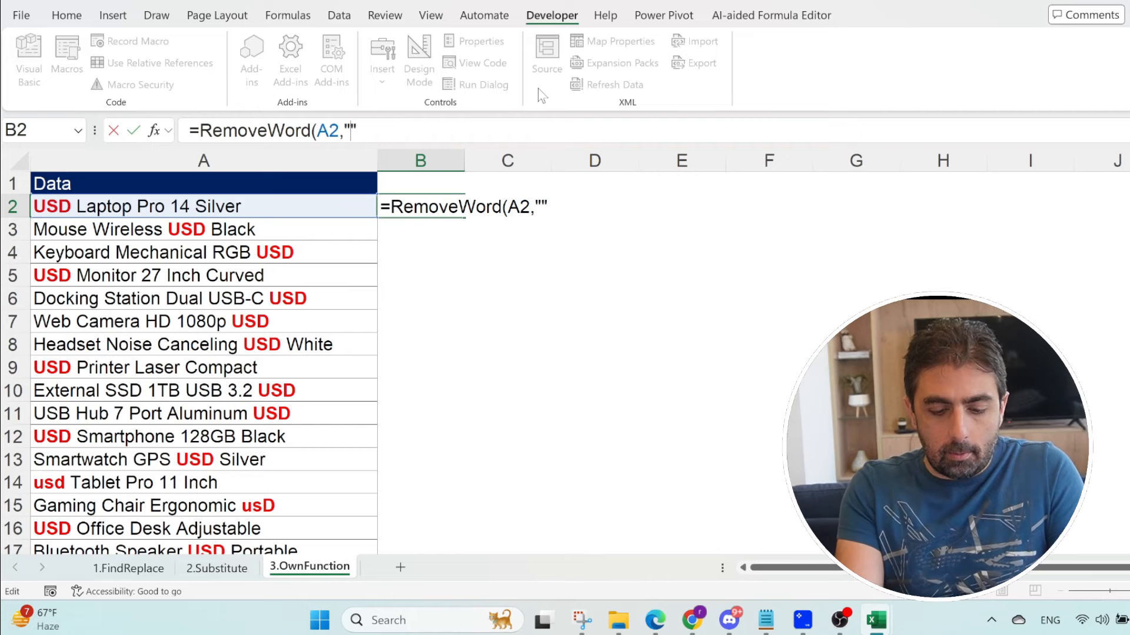
type("USD")
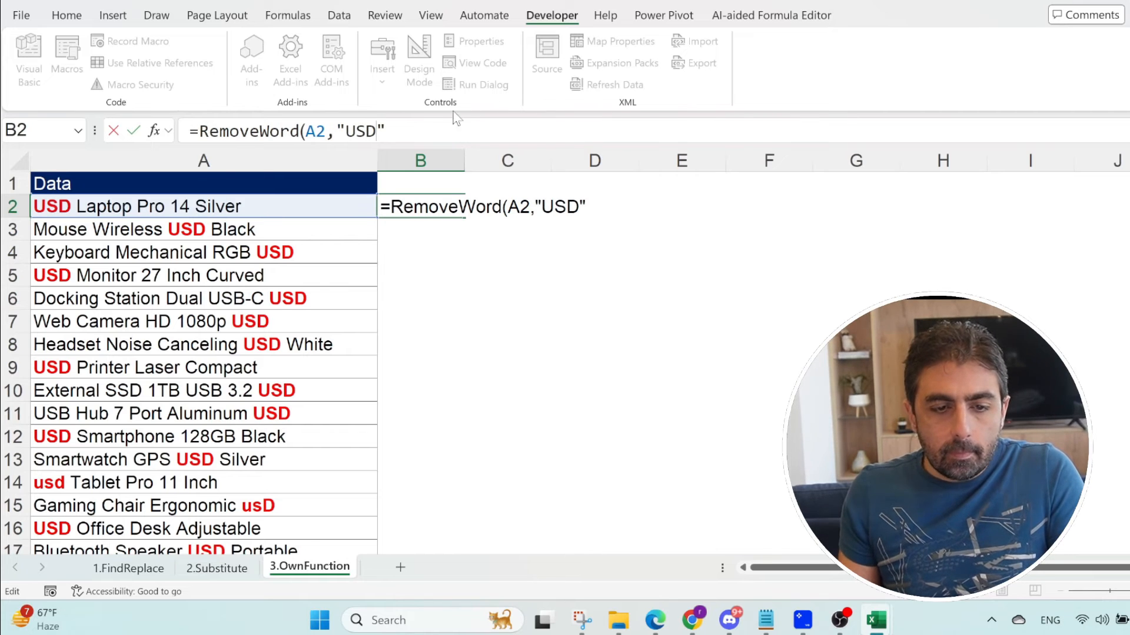
left_click(438, 129)
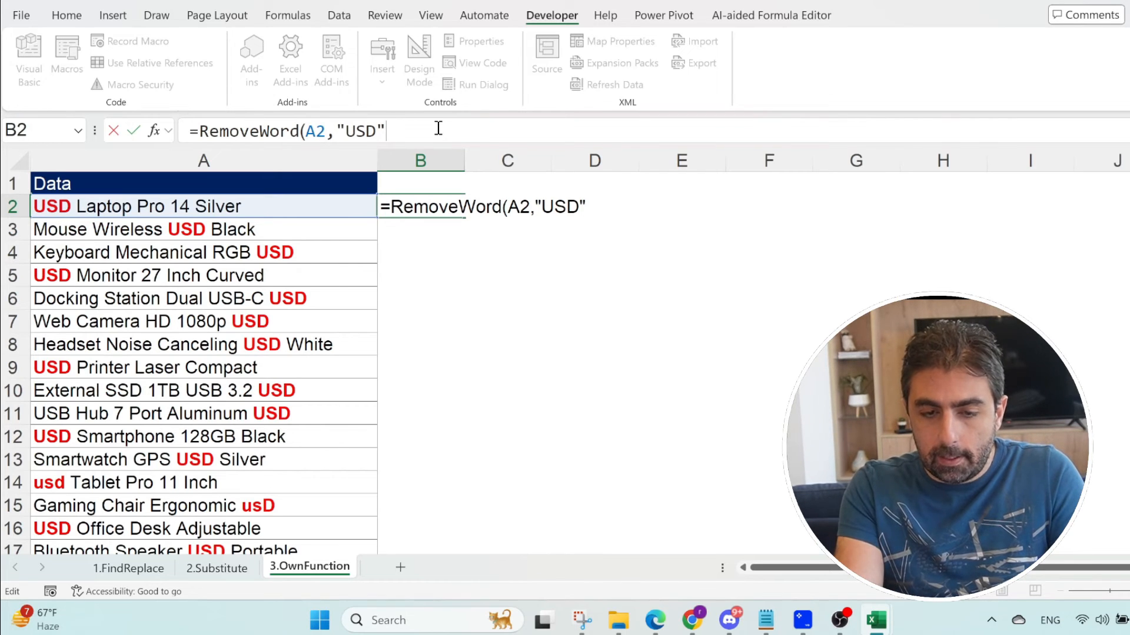
type(")")
key("Return")
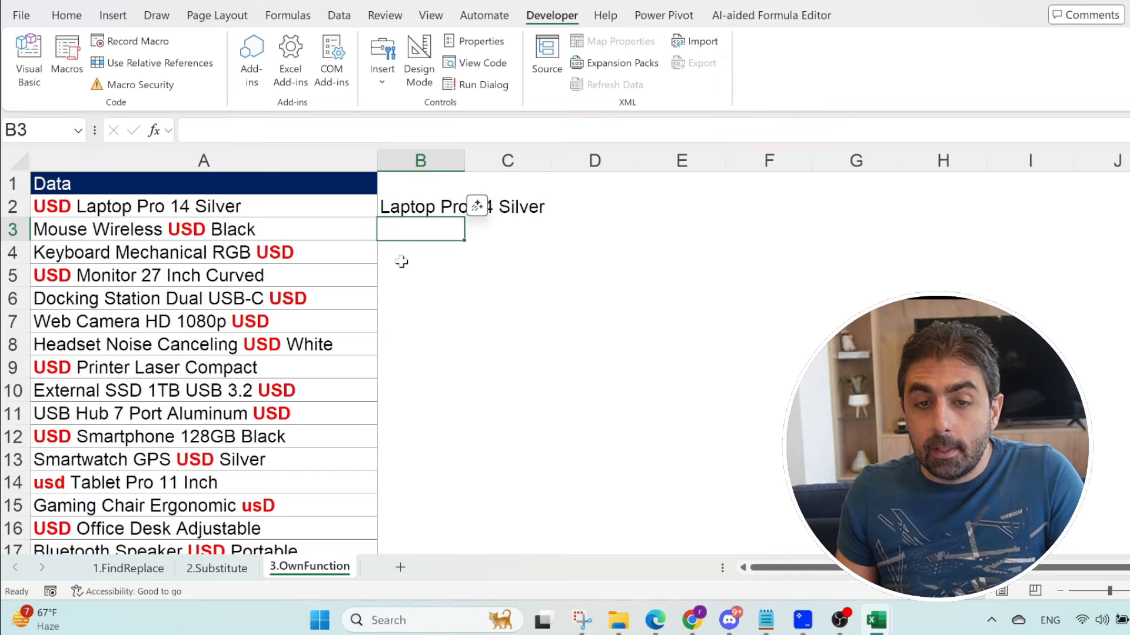
Step: Fill the B2 formula down column B alongside the data and check the lowercase usd entry in A14
left_click(432, 205)
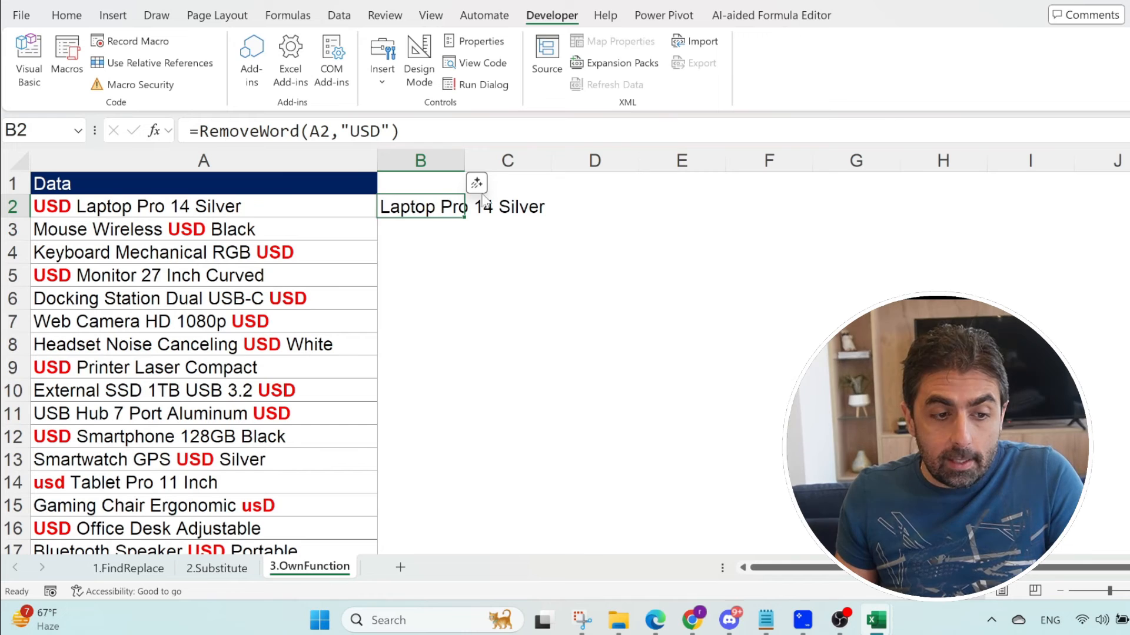
double_click(464, 218)
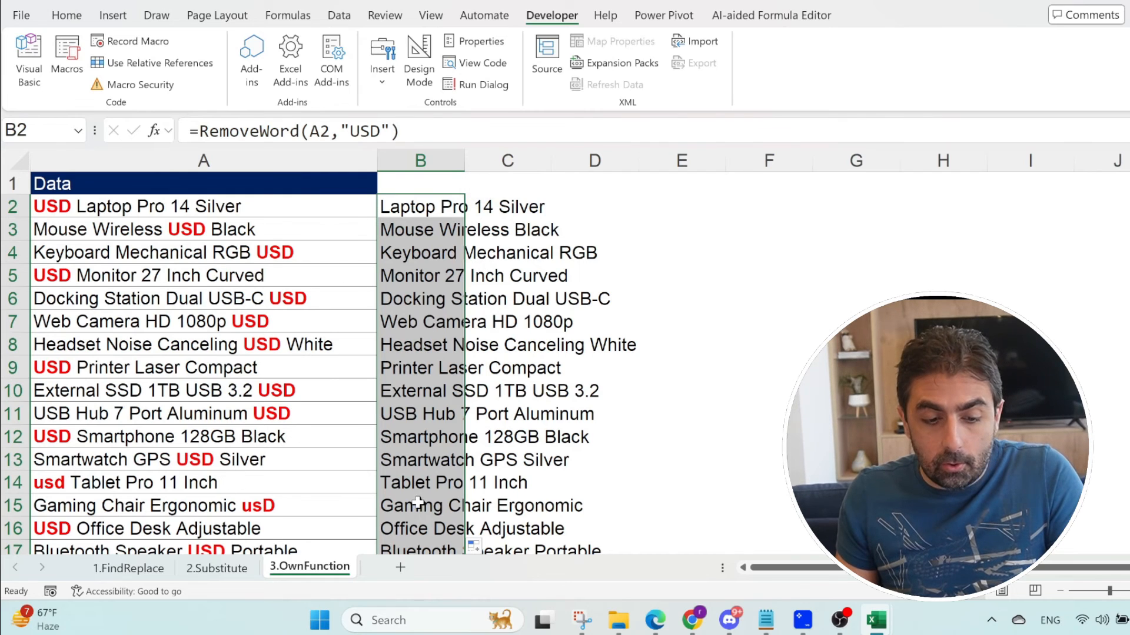
left_click(57, 484)
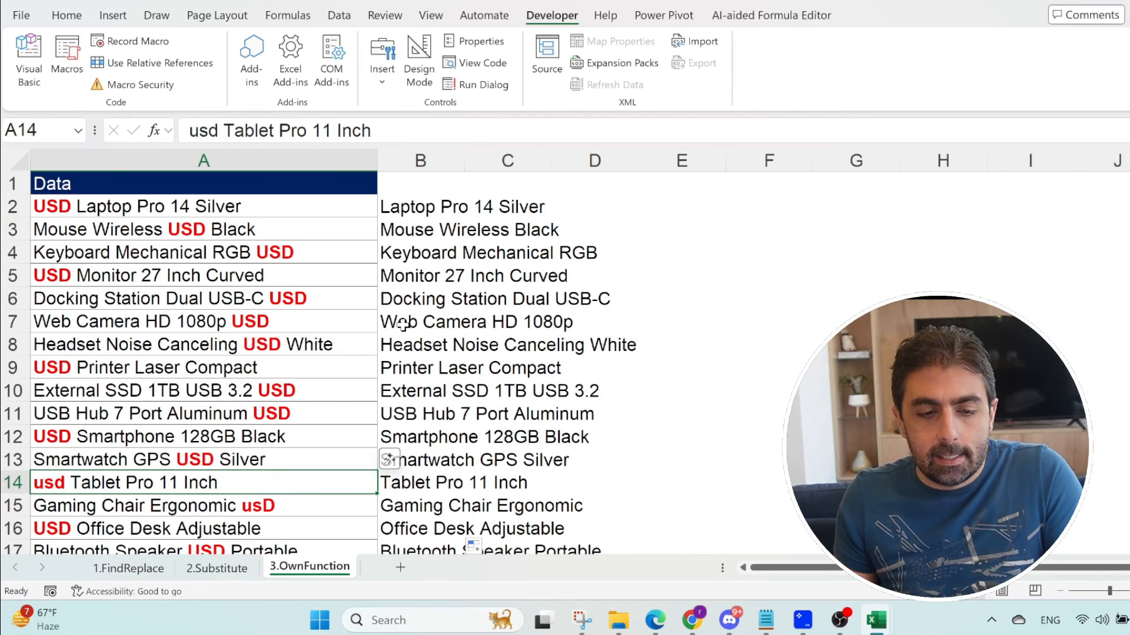
Step: Make the B2 formula case-sensitive as =RemoveWord(A2,"USD",TRUE), fill it down column B, and check the result in B15
left_click(393, 207)
left_click(432, 130)
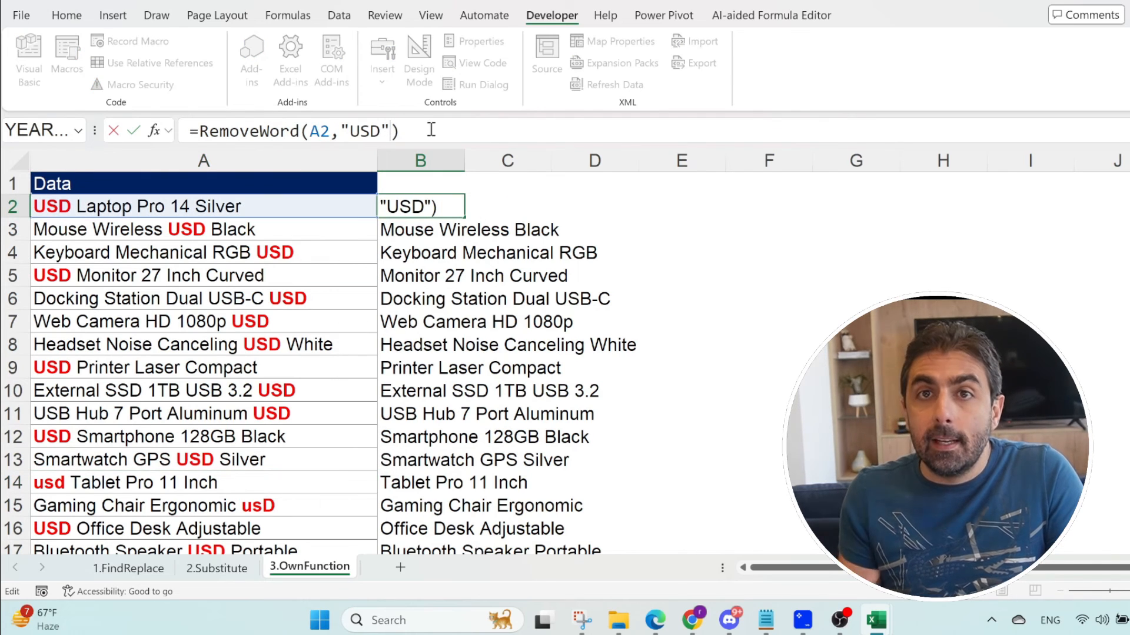
type(",TRUE")
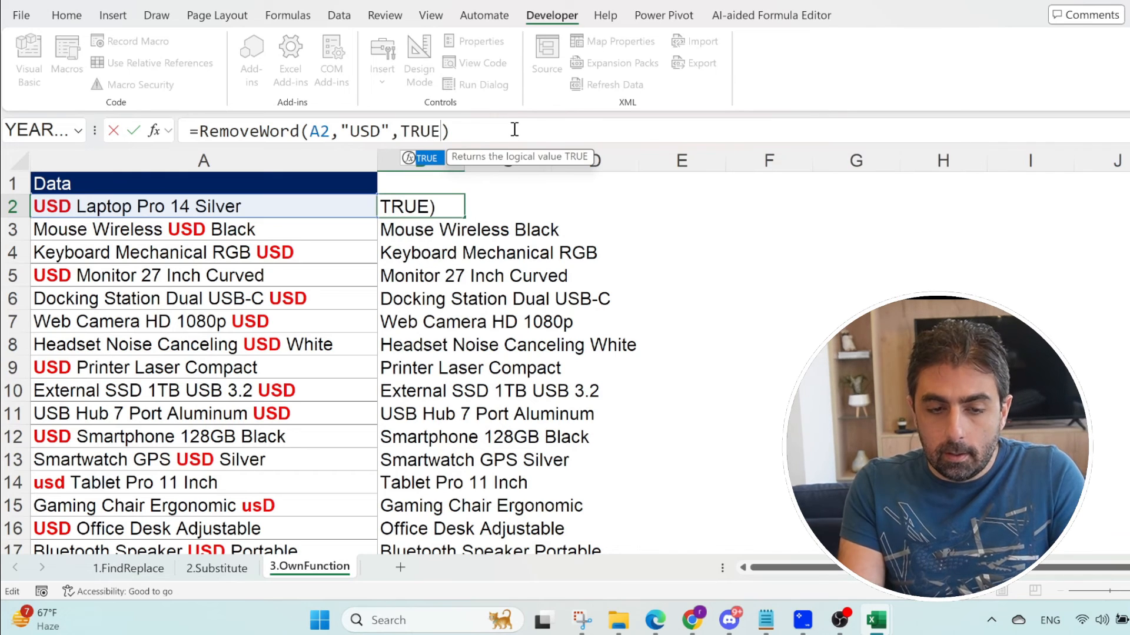
key("Return")
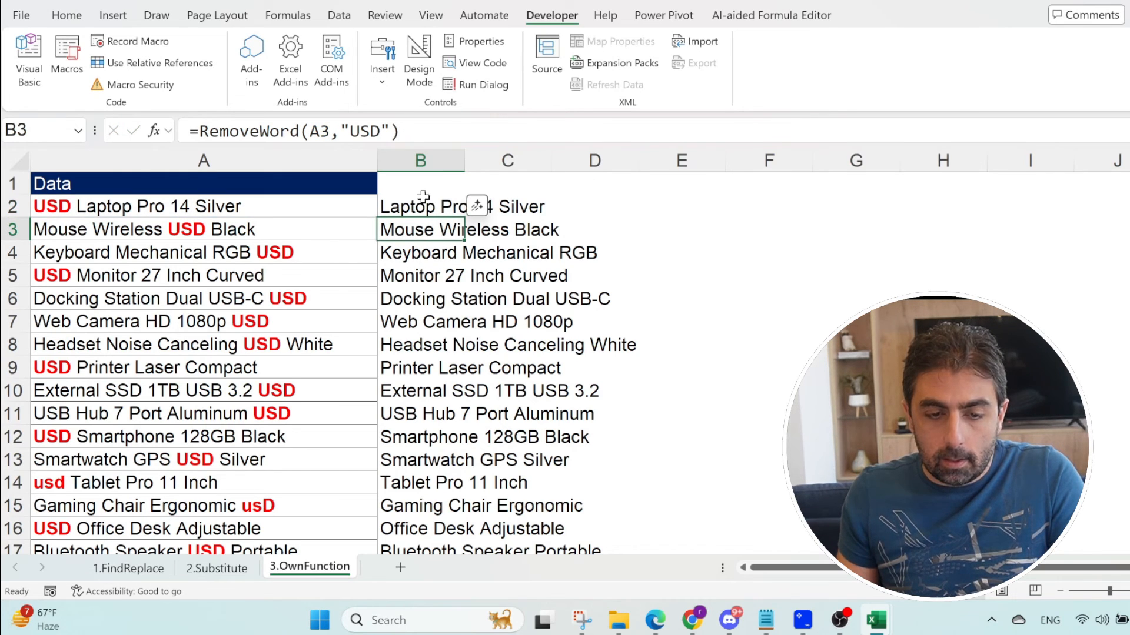
left_click(457, 213)
double_click(464, 219)
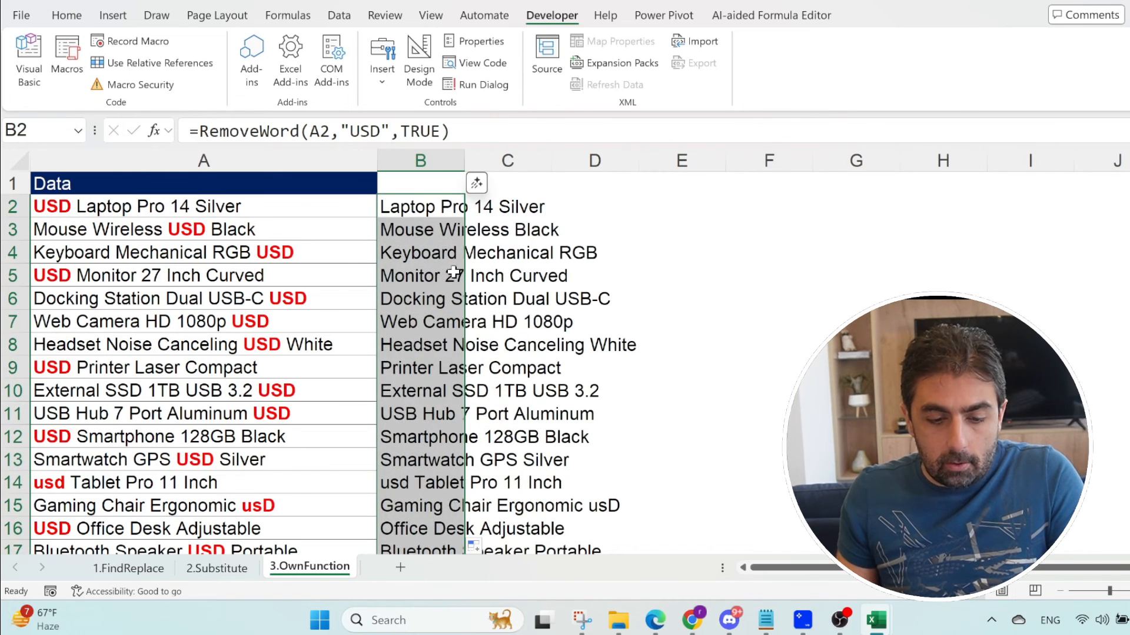
left_click(427, 511)
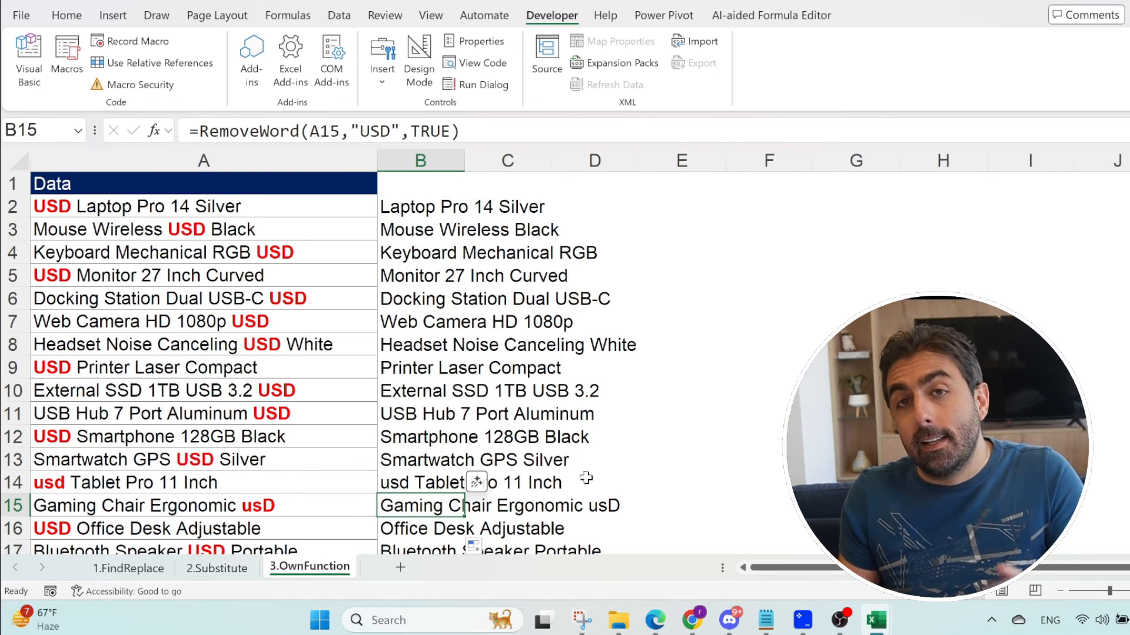